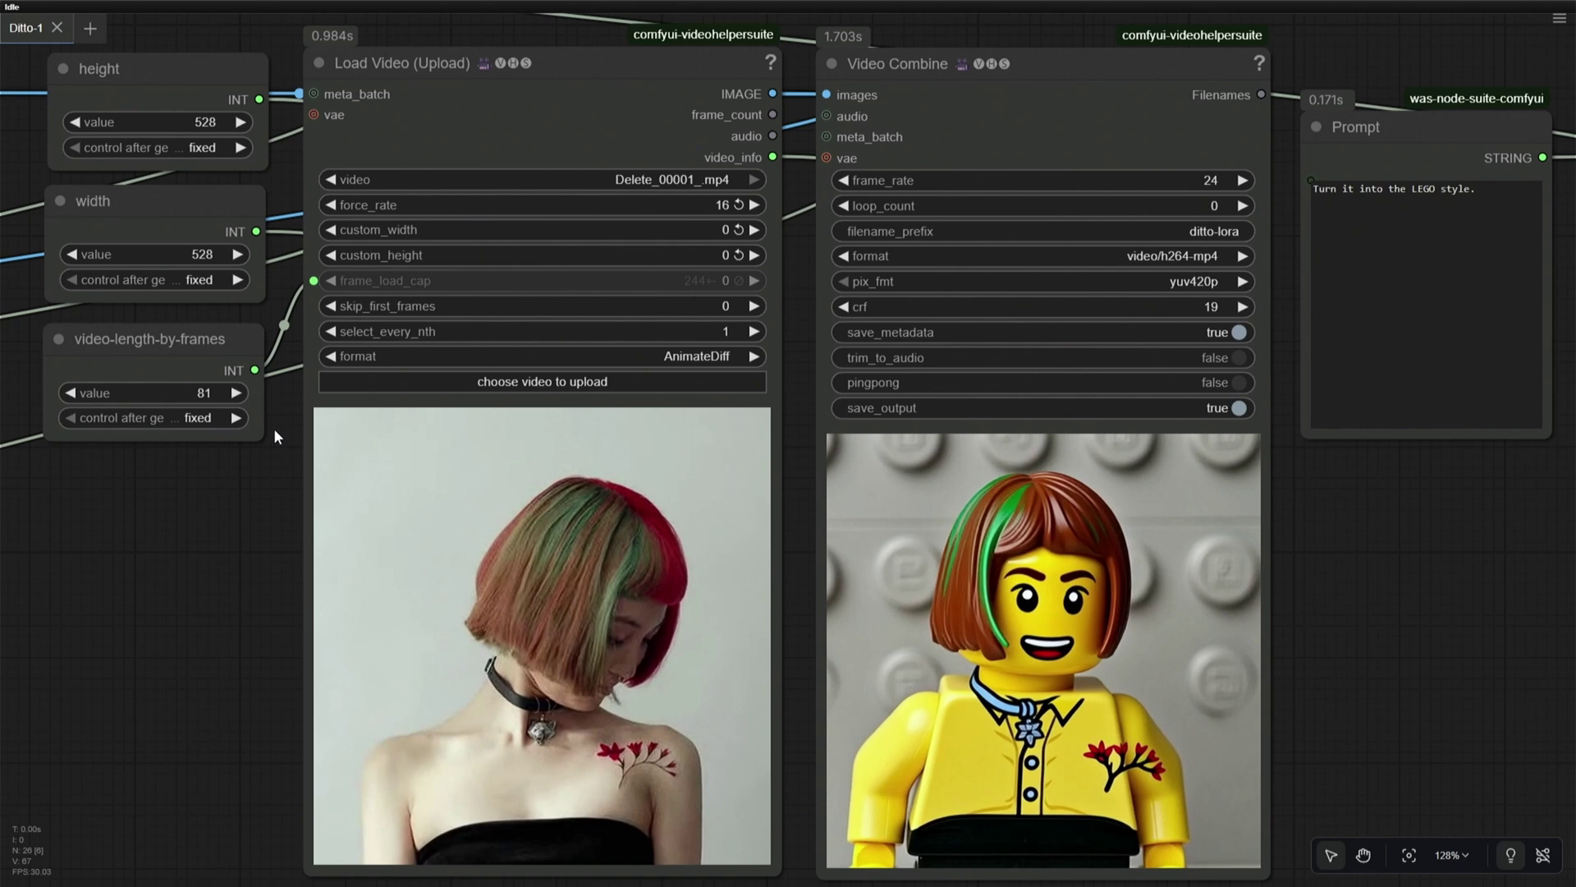
Step: Set Load Video's skip_first_frames to 81 and queue the next LEGO-style clip
click(706, 309)
text(81)
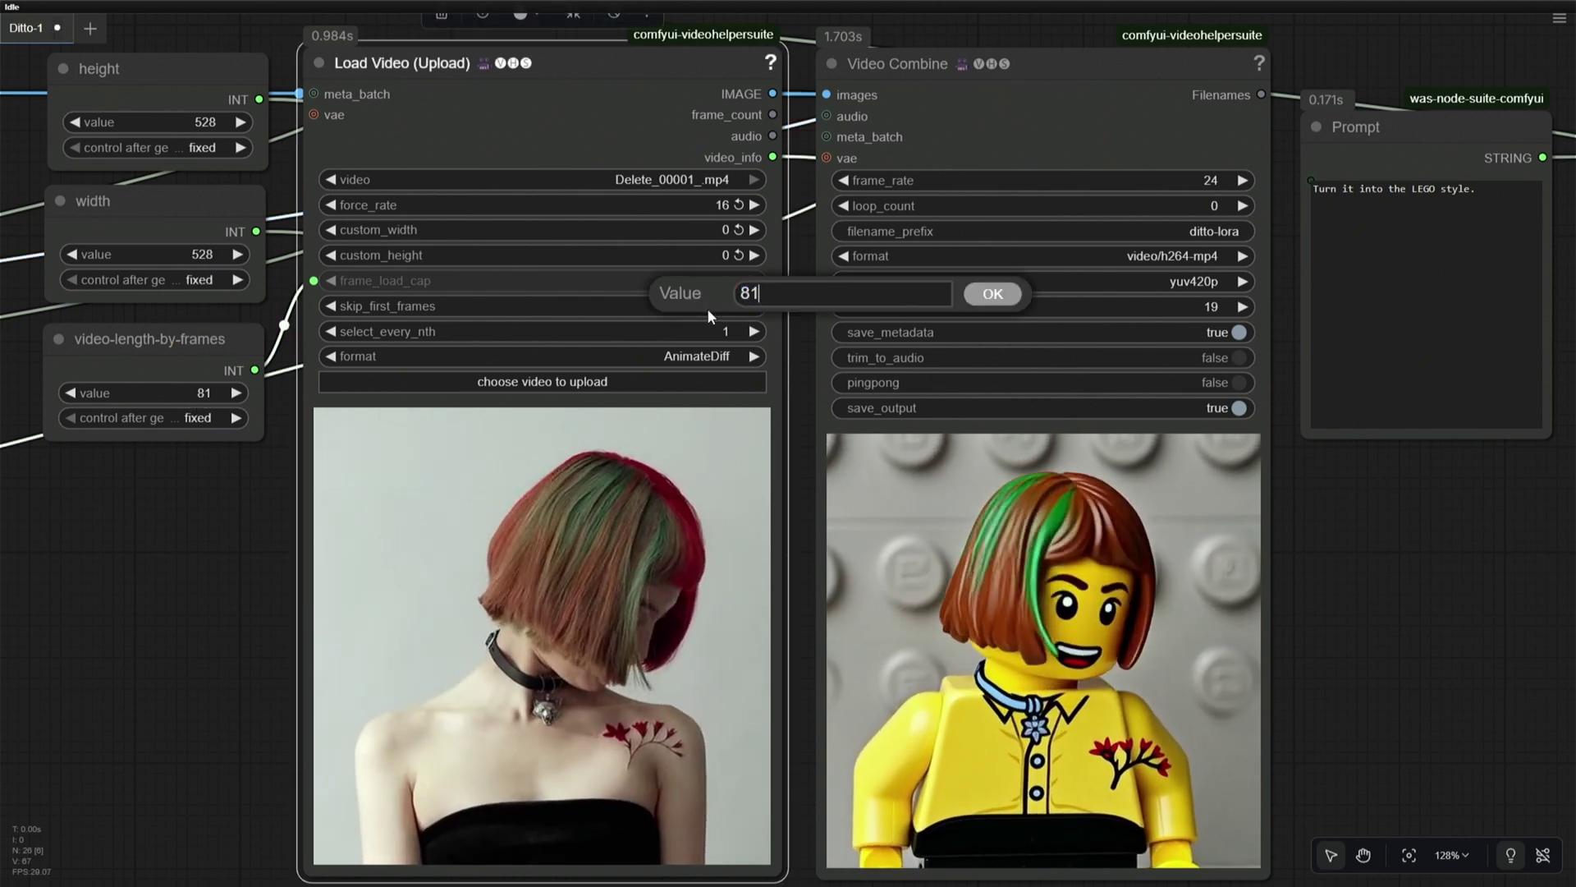
key(Return)
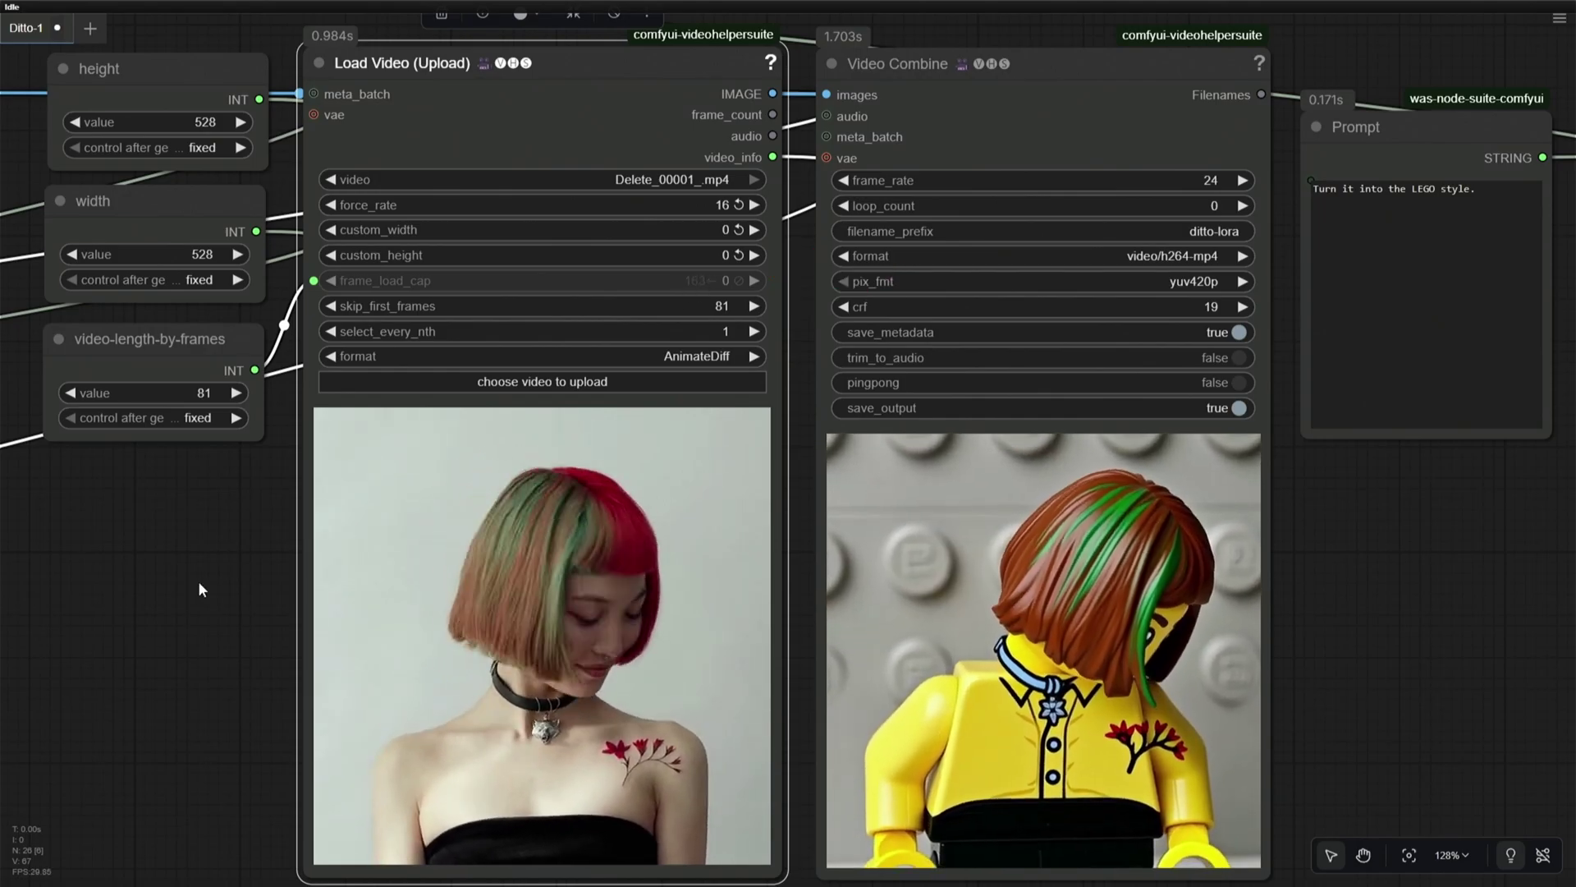
key(ctrl+Return)
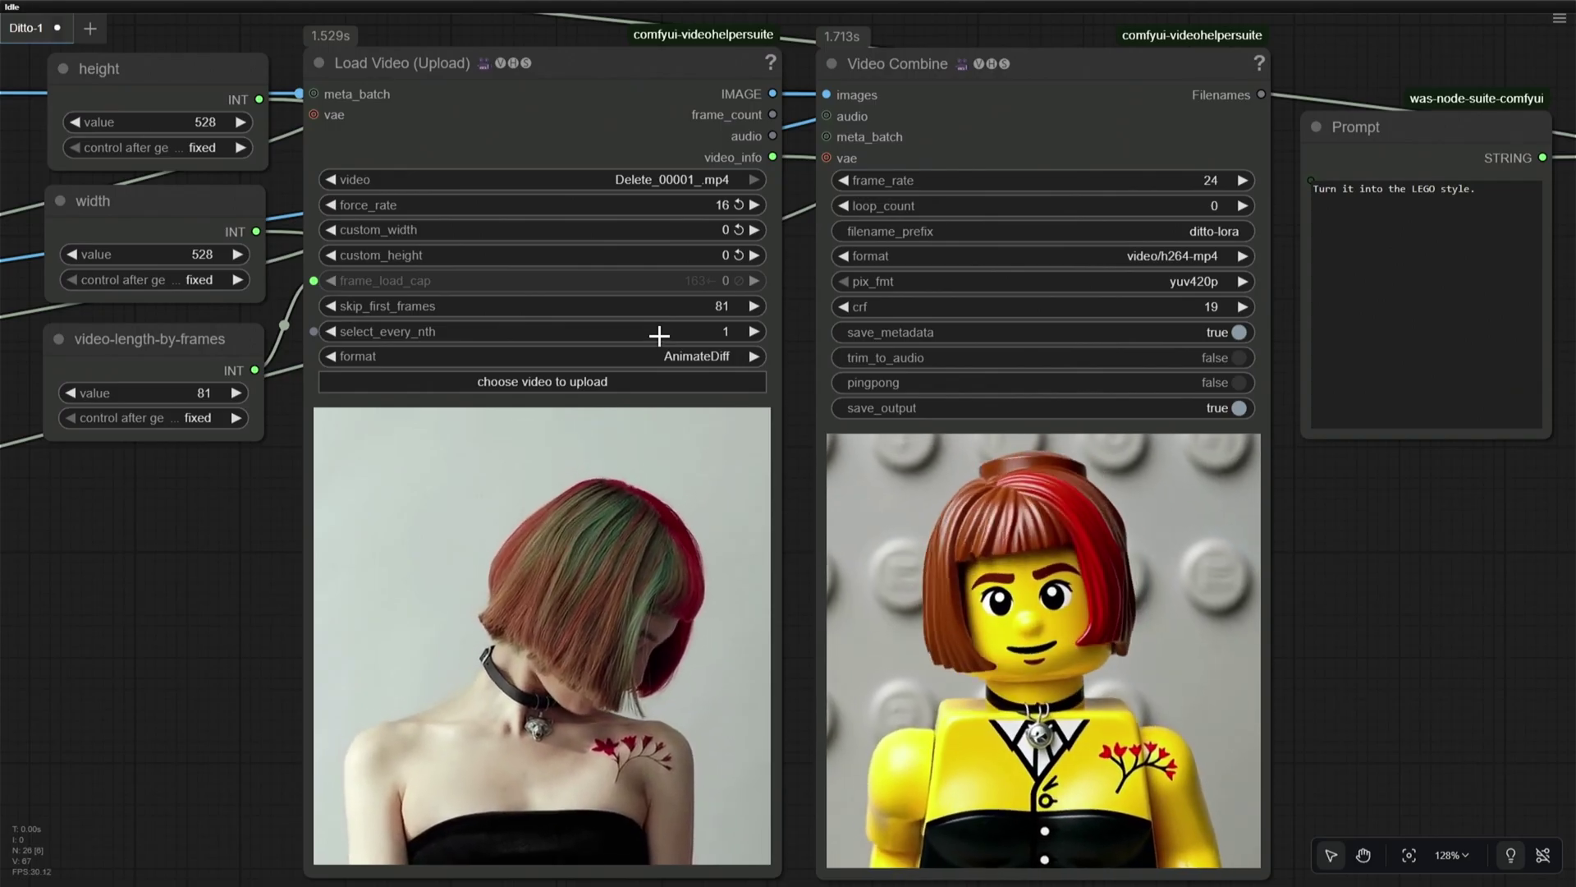
click(707, 309)
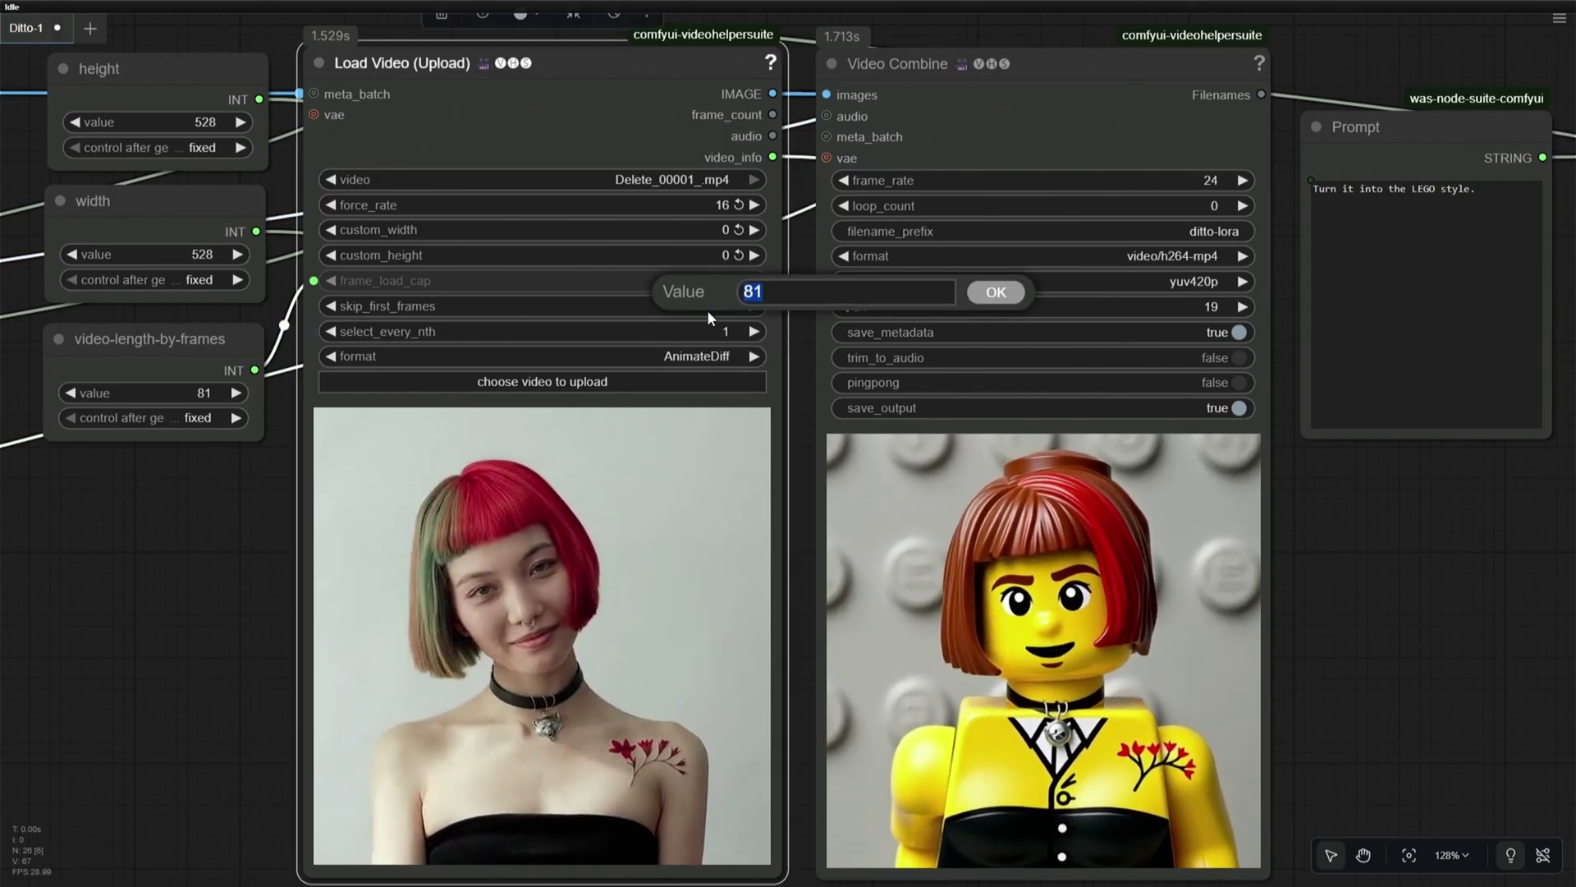
key(alt+Tab)
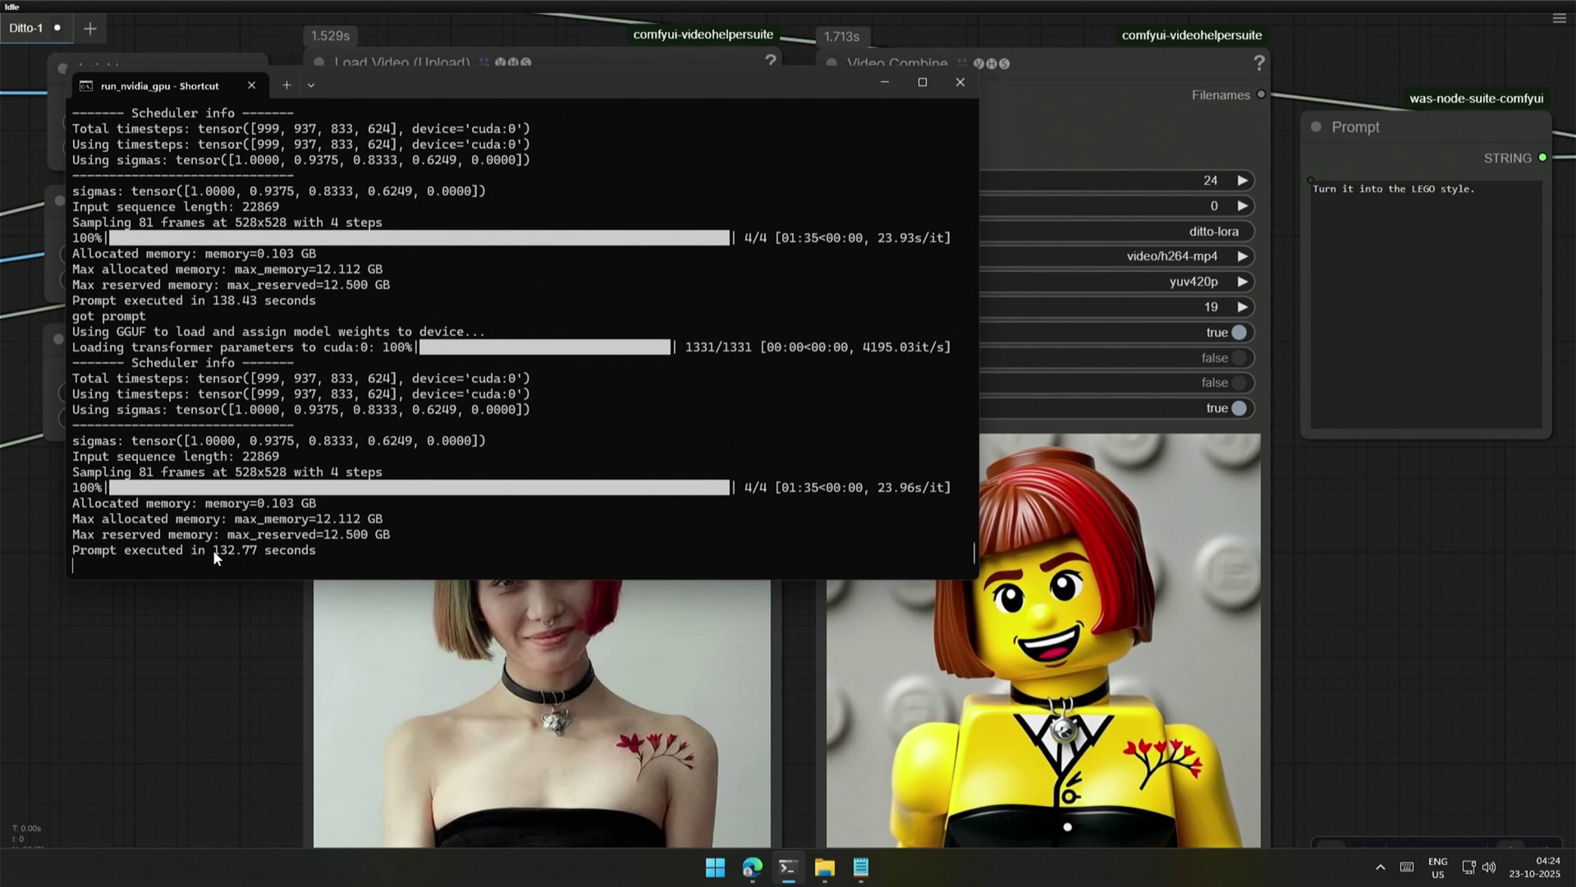
Step: Highlight the 'Prompt executed in 132.77 seconds' console line, then return to ComfyUI
drag(207, 550, 319, 552)
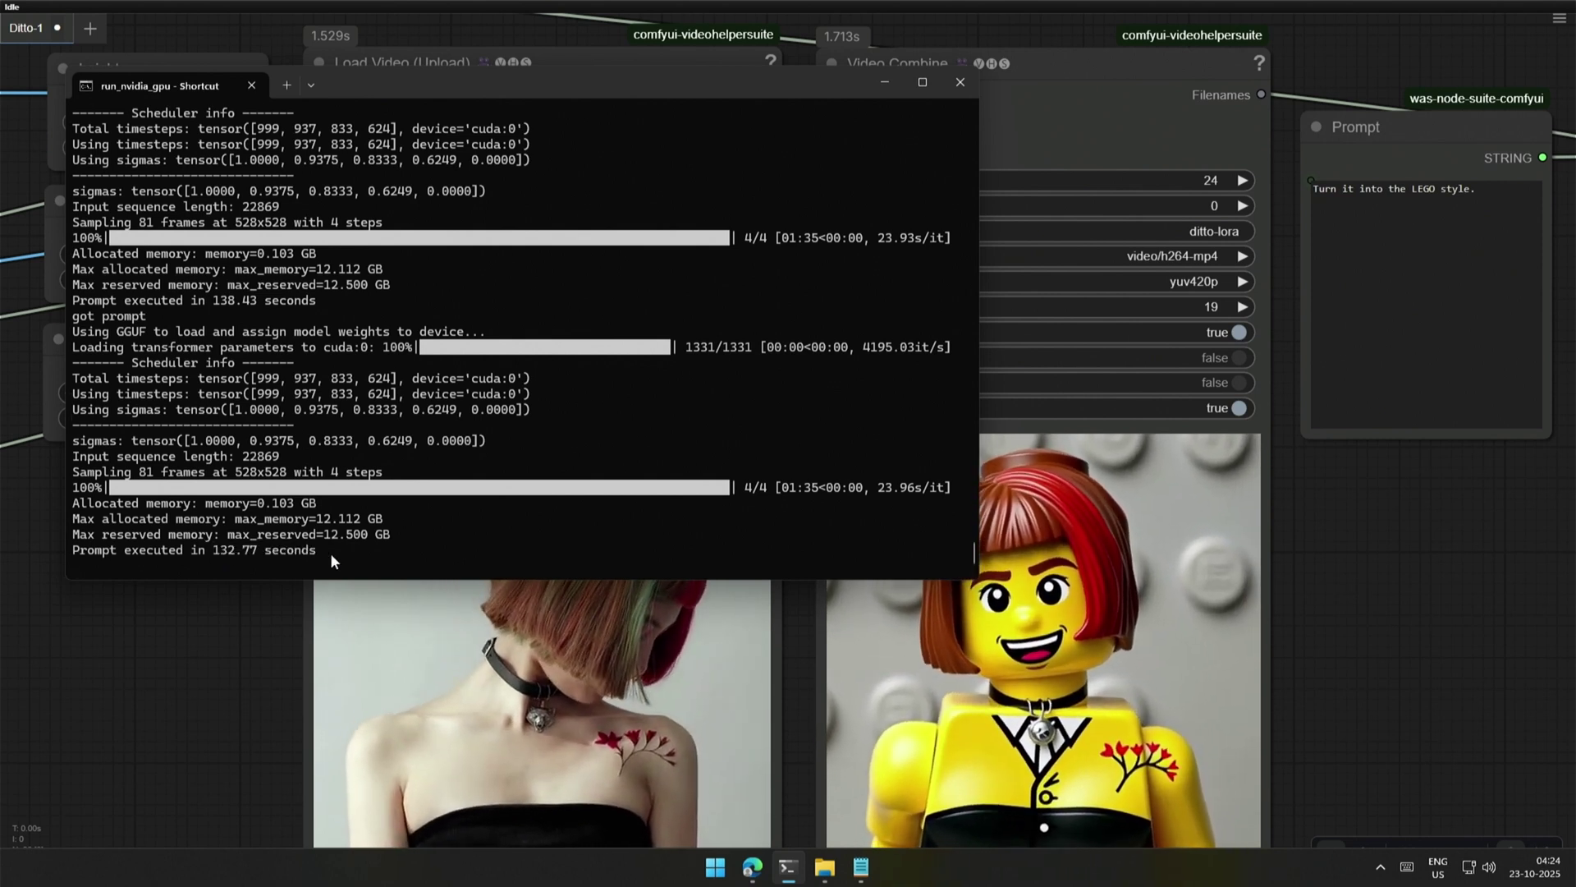
click(144, 702)
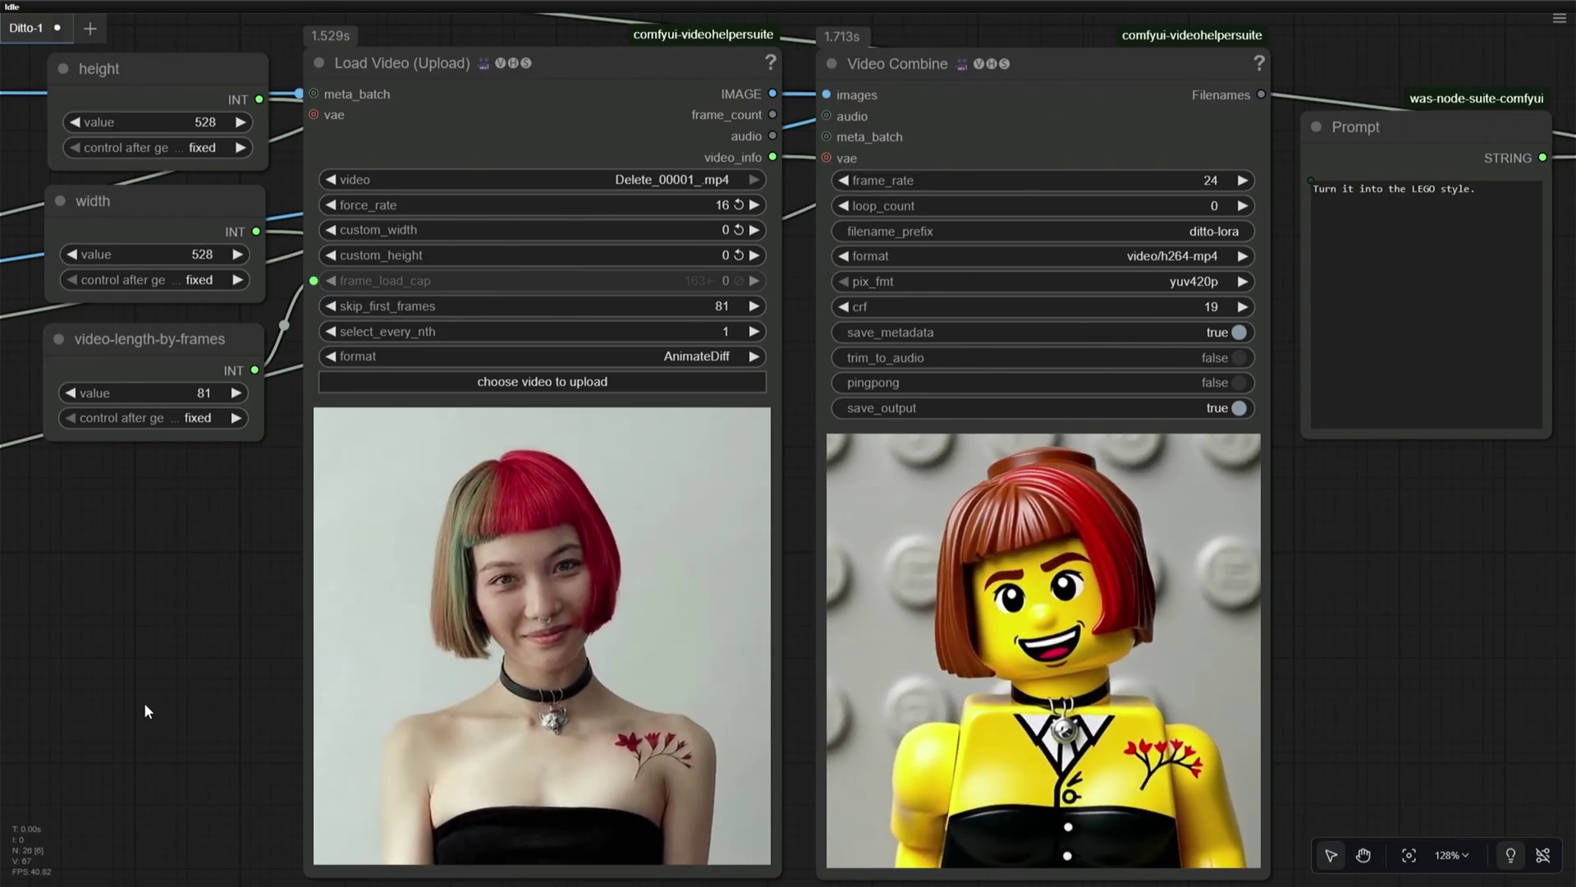
Step: Change Load Video's skip_first_frames from 81 to 162
click(704, 307)
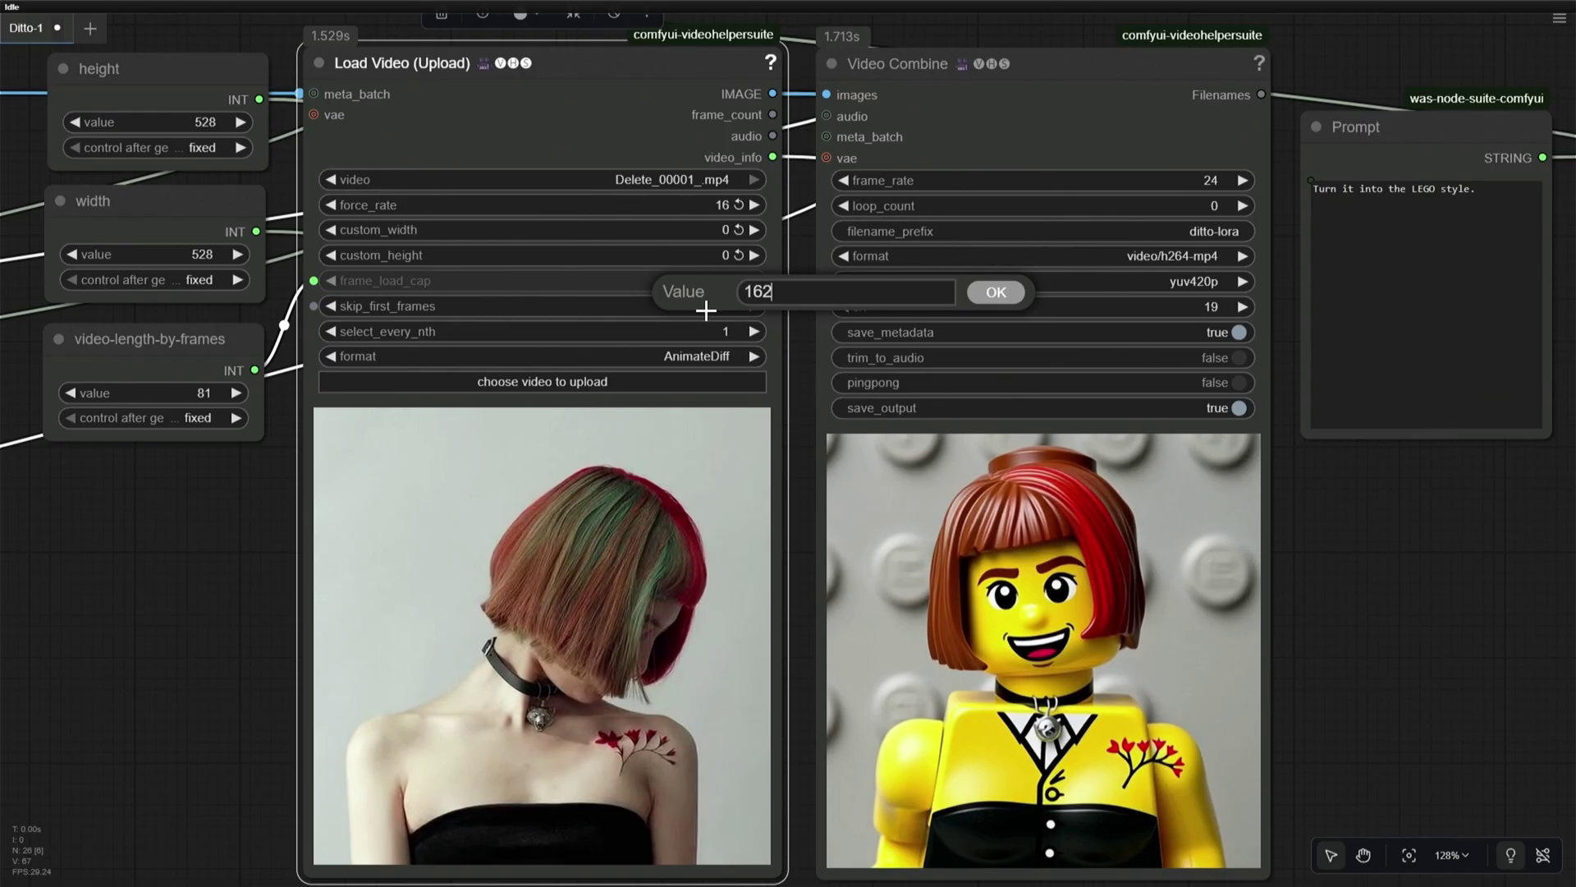
text(2)
key(Return)
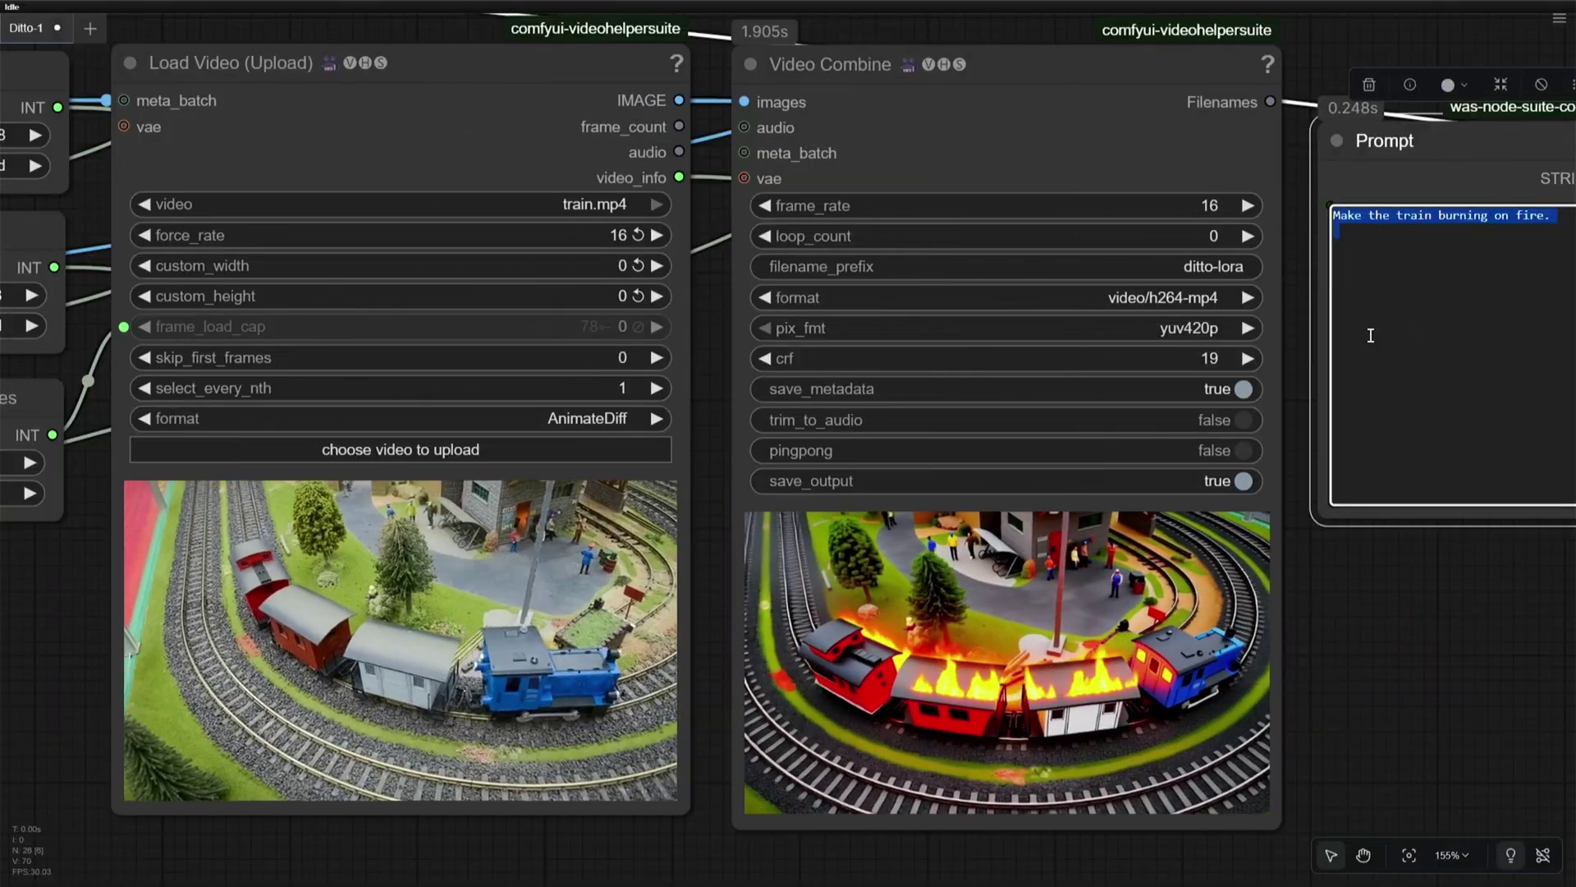
Step: Finalize the train-only fire prompt, then the pencil-sketch prompt, in the Prompt node
click(1370, 335)
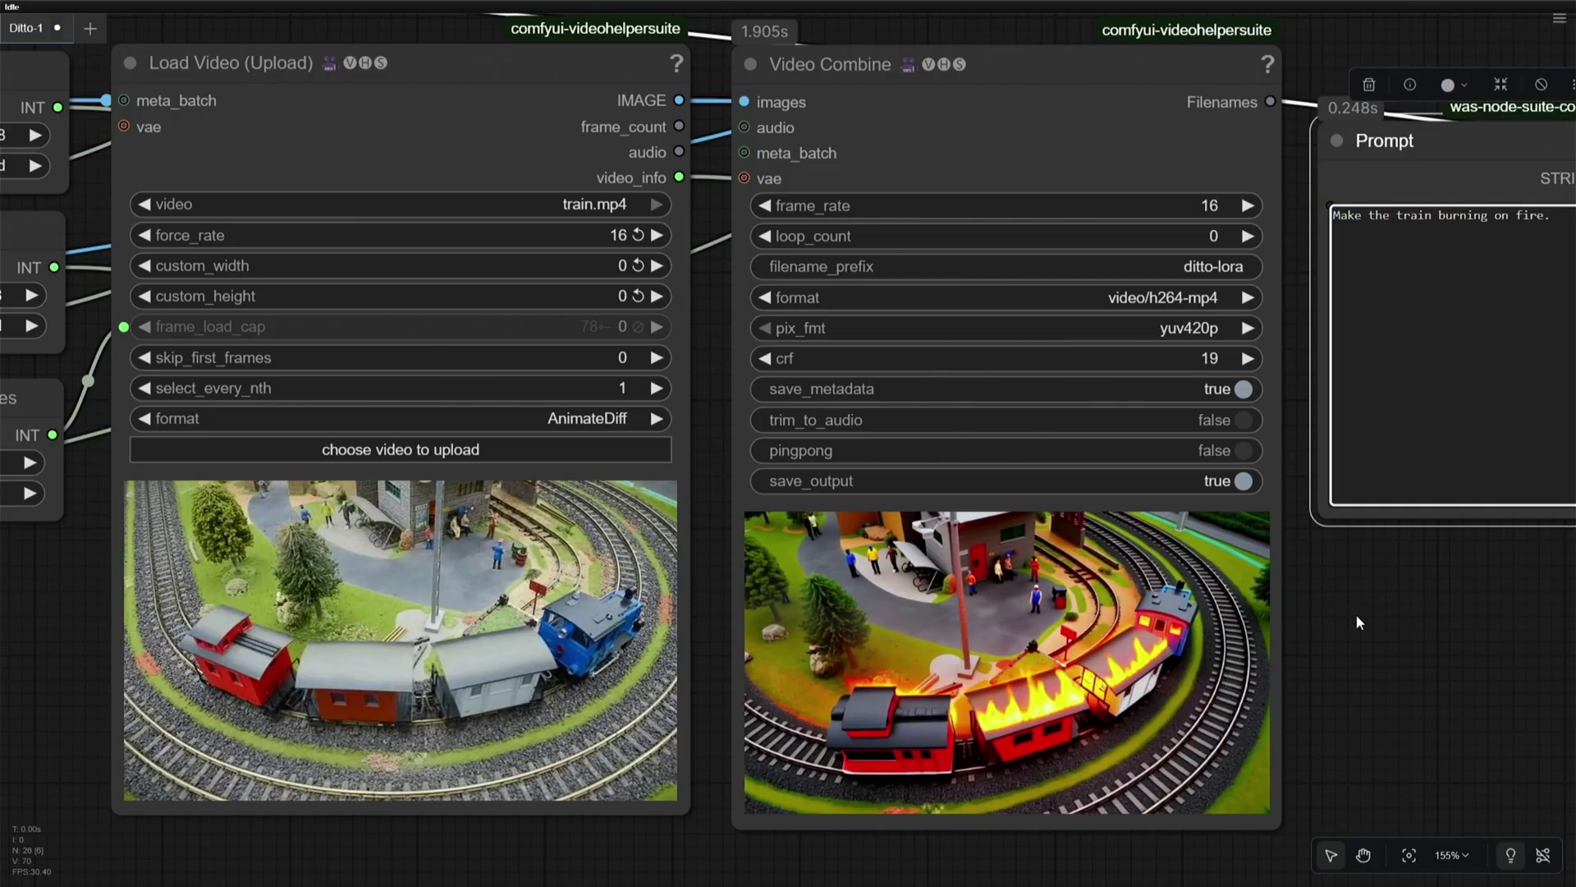
click(1356, 613)
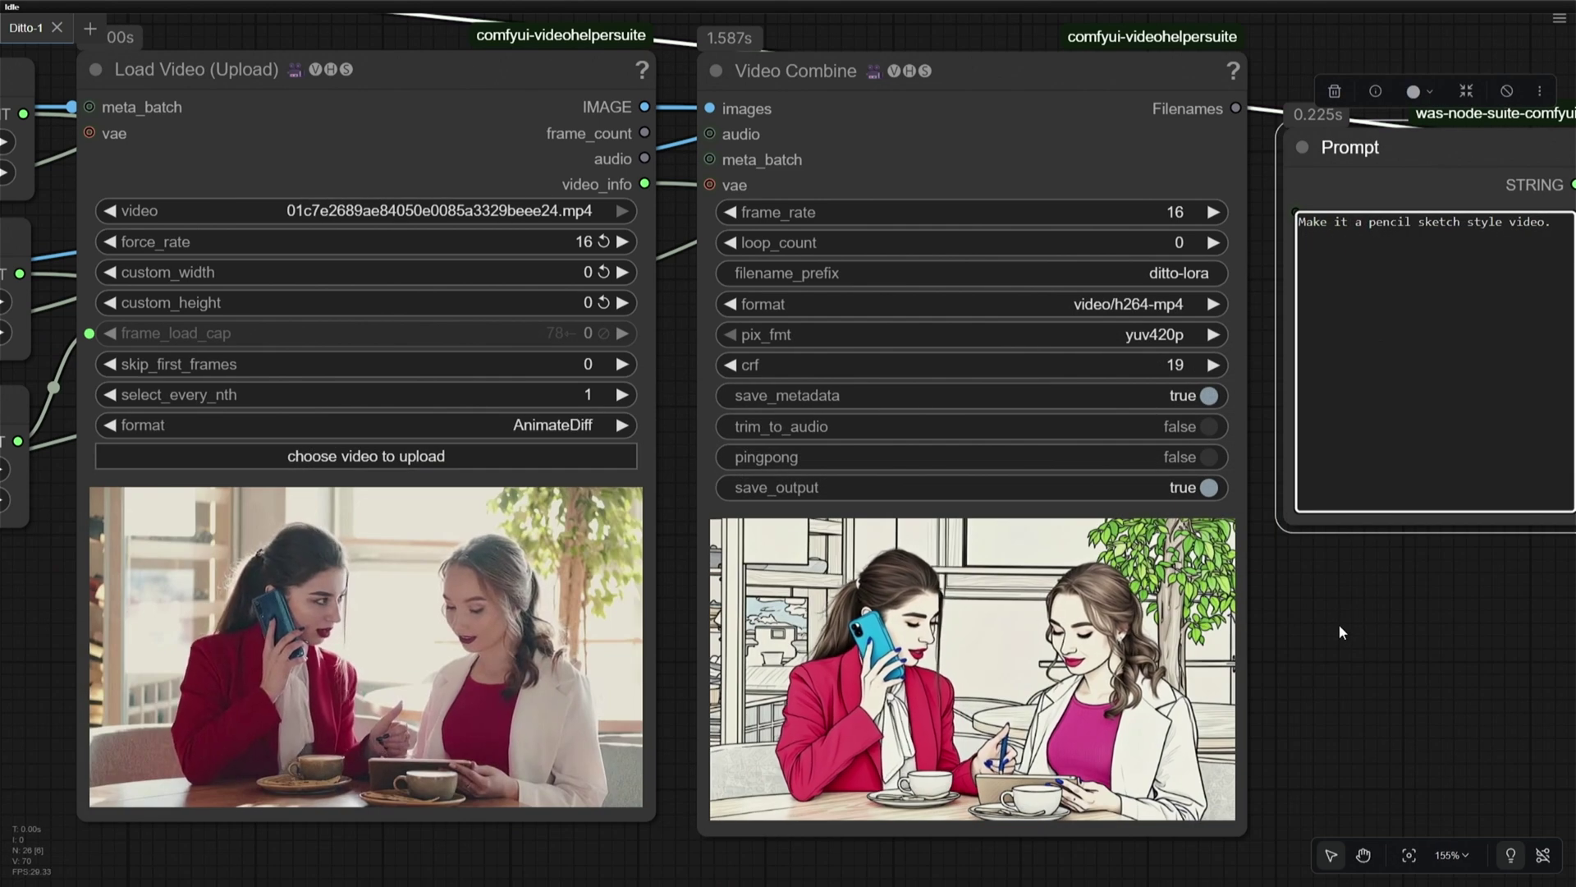
click(1337, 625)
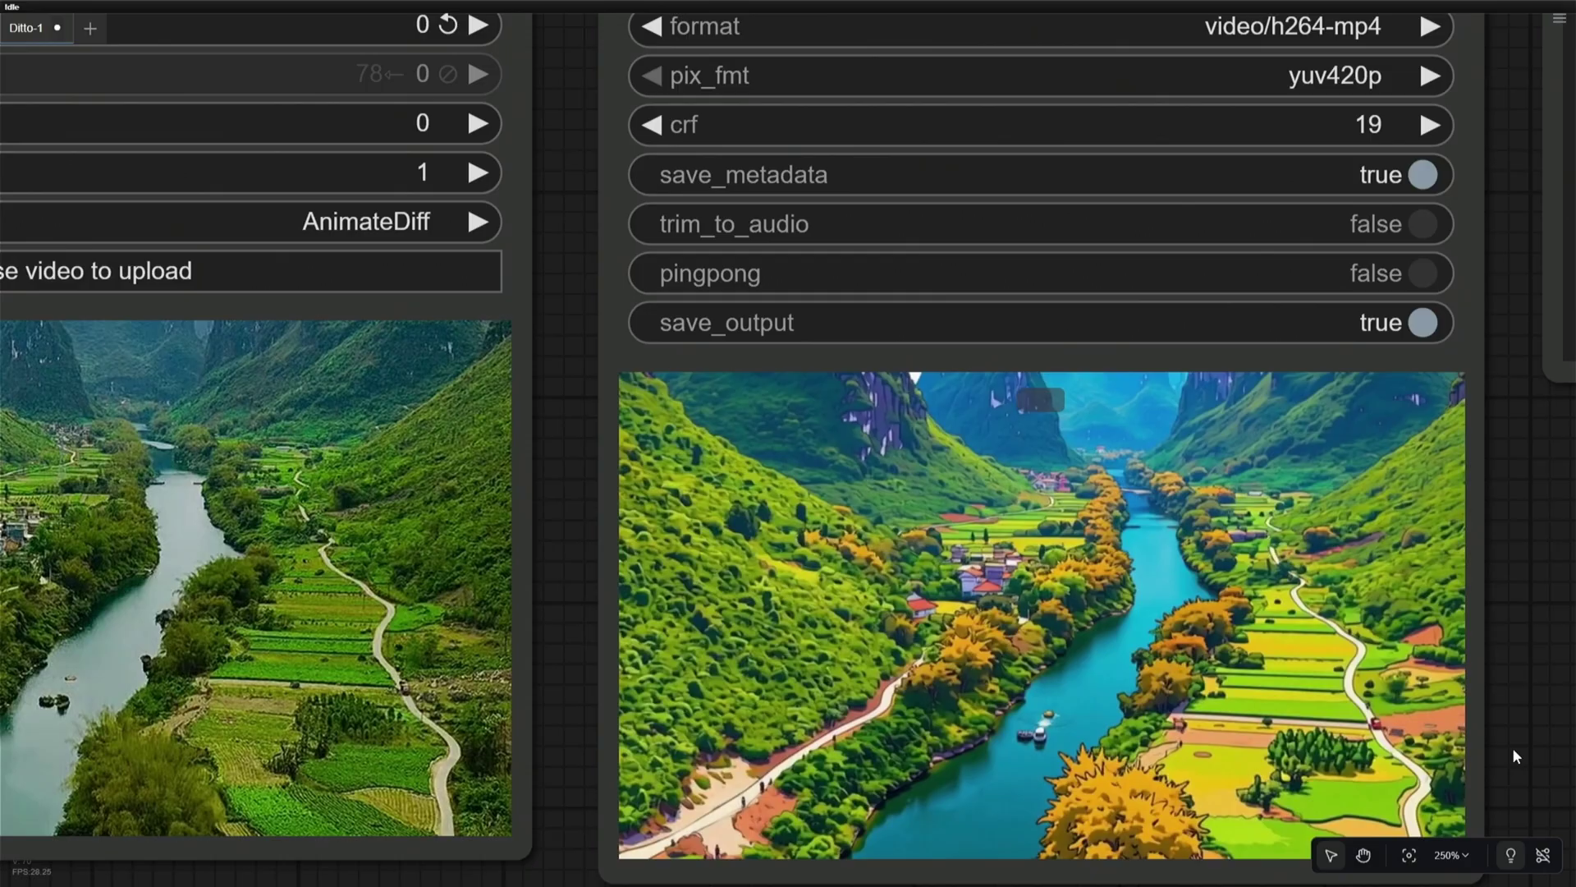
Step: Box-select the video input nodes and tint them blue-grey
scroll(23, 818, down, 15)
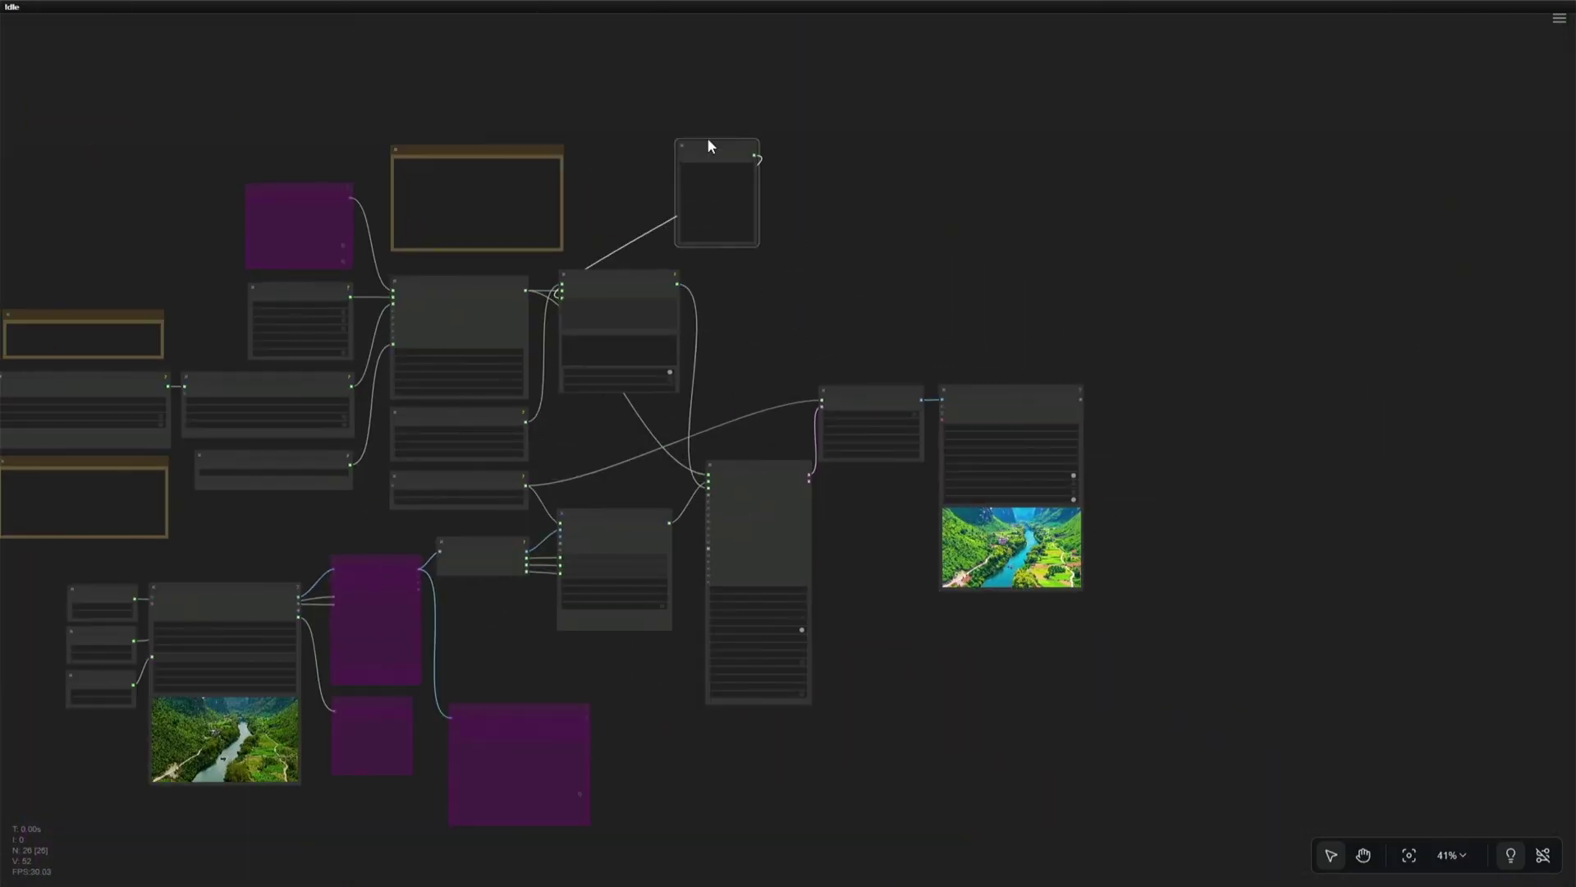
scroll(327, 588, up, 2)
scroll(327, 589, down, 1)
drag(387, 165, 894, 526)
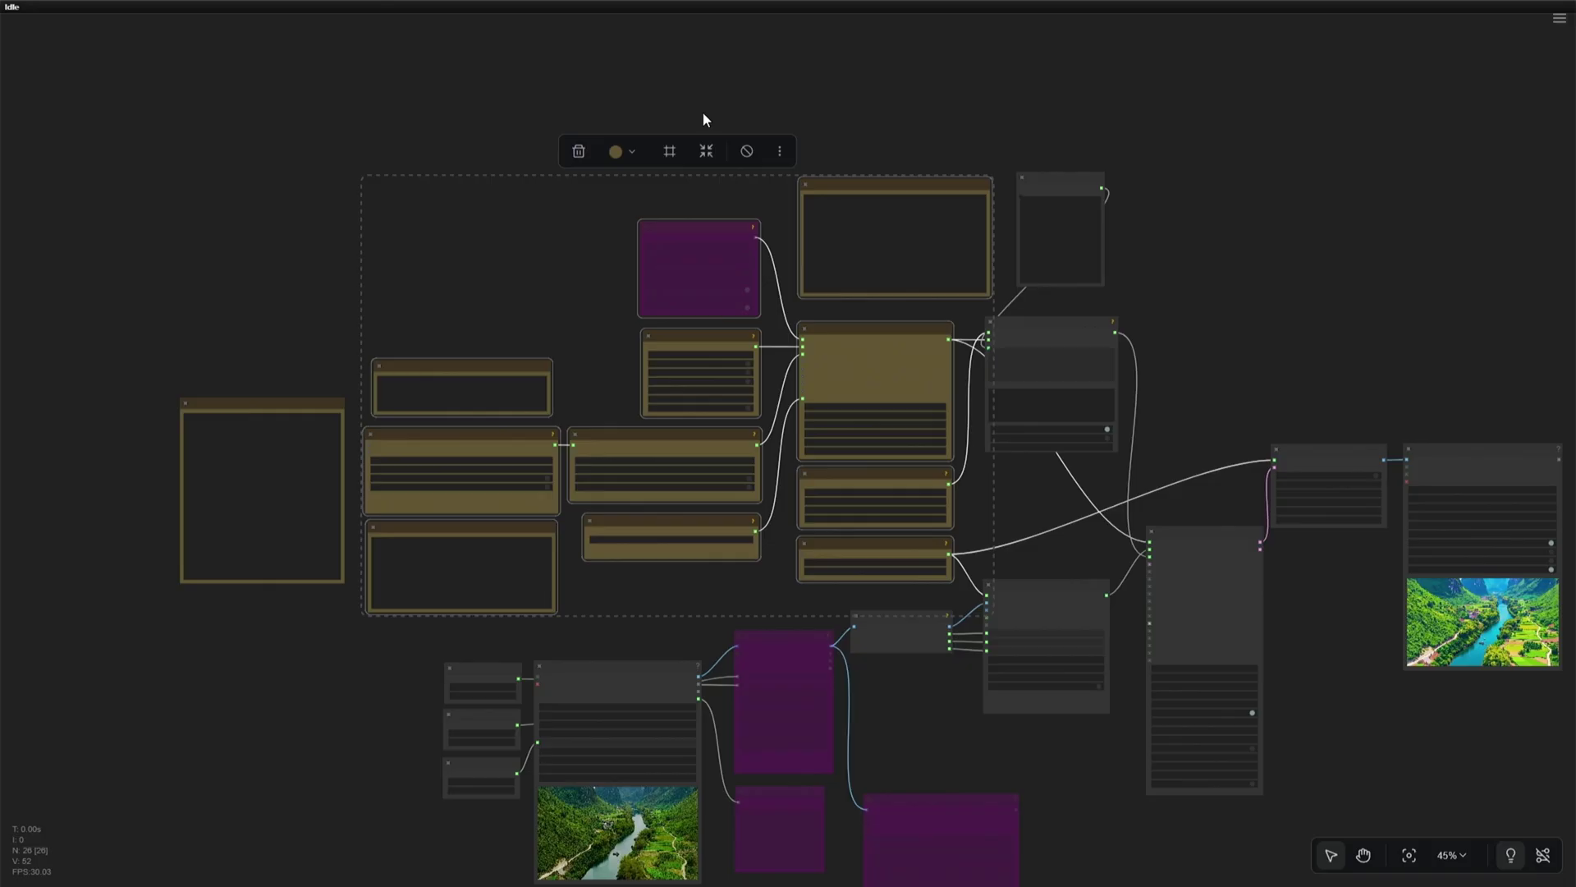
click(537, 275)
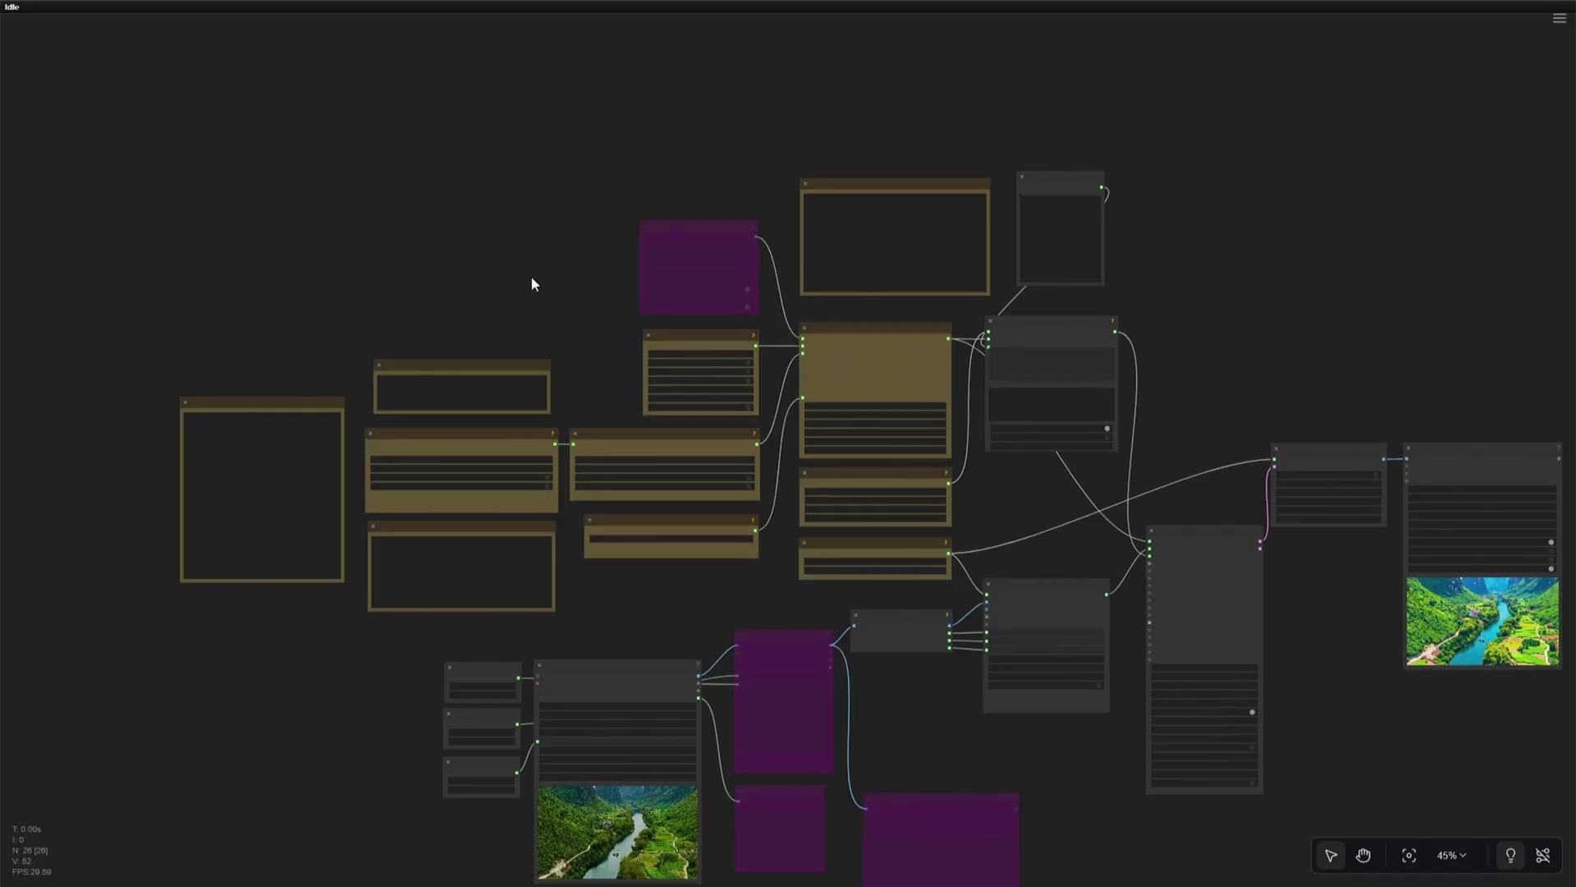
drag(589, 625, 474, 394)
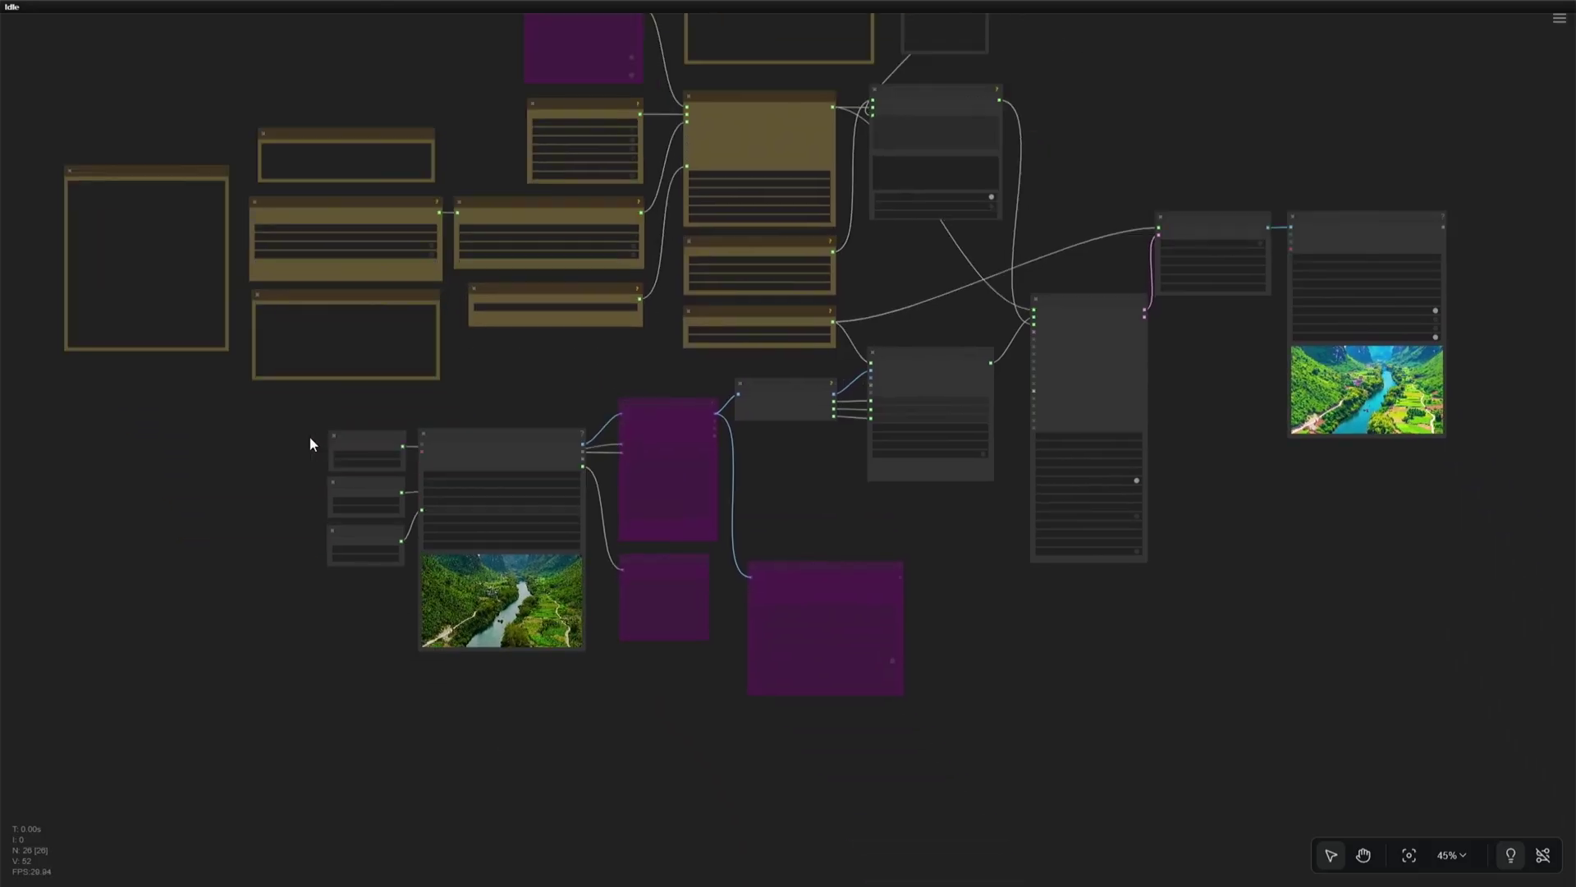
drag(306, 432, 774, 693)
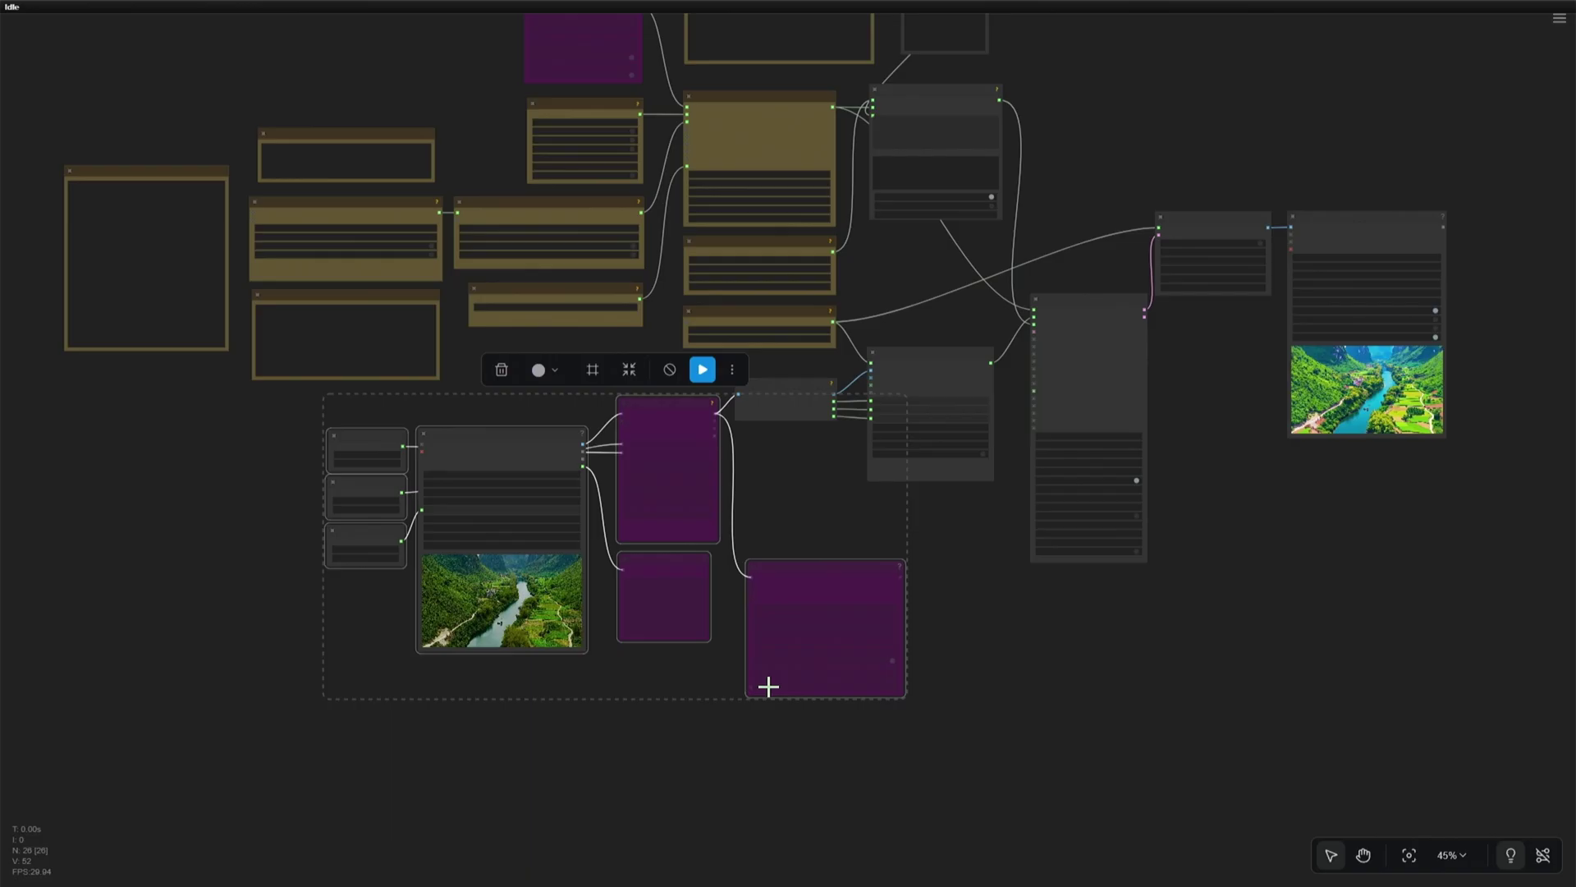
click(539, 370)
click(555, 343)
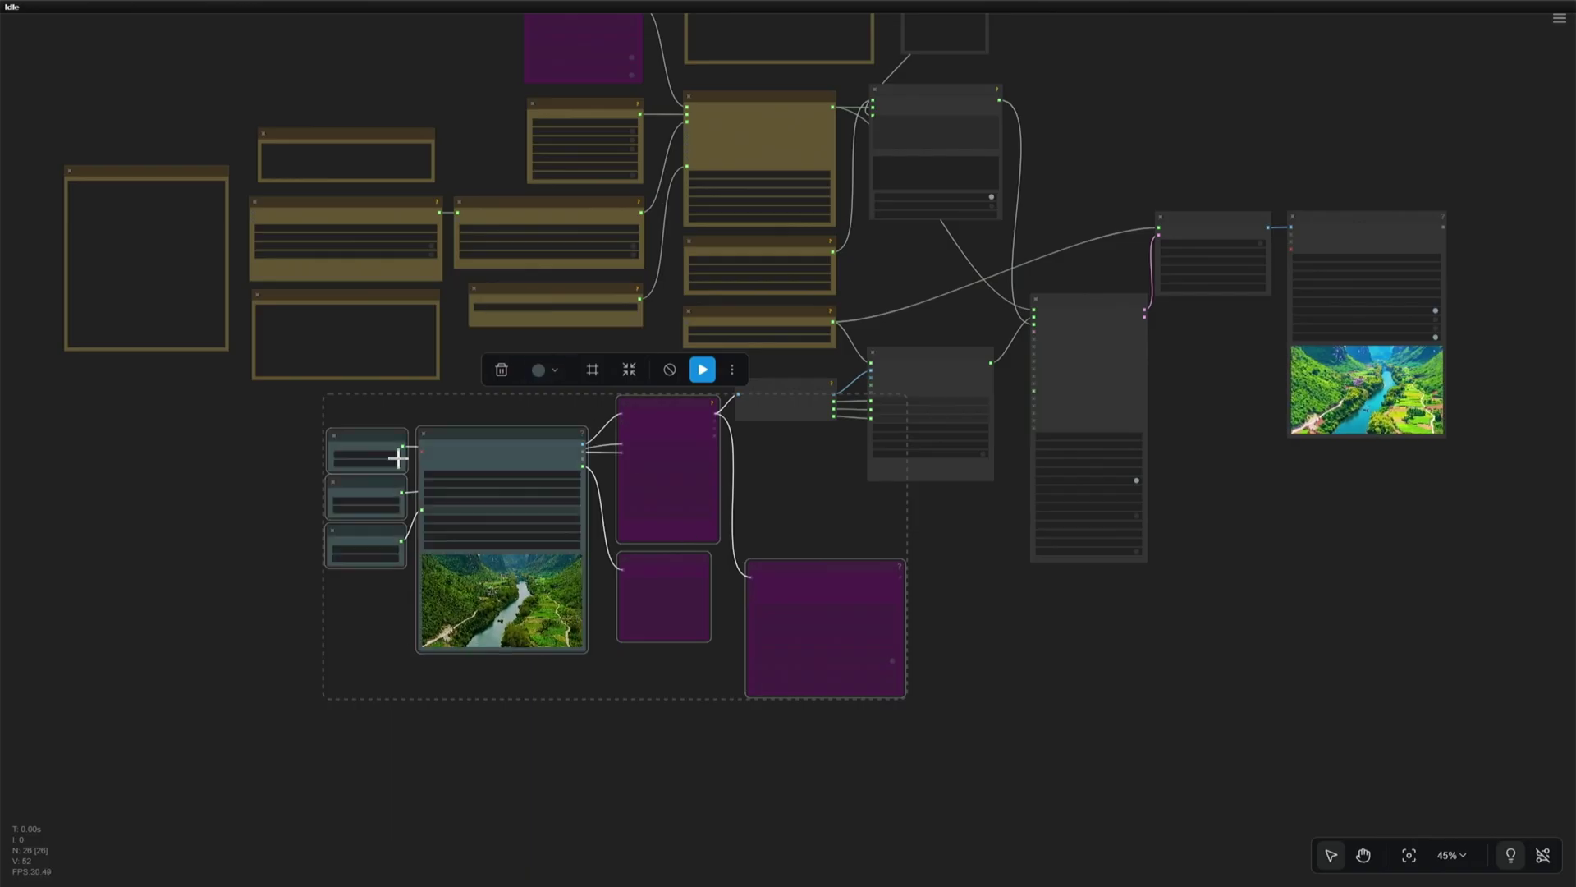
Step: Colour the sampler and decoder nodes red and the final video output node teal
drag(933, 77, 842, 482)
click(752, 168)
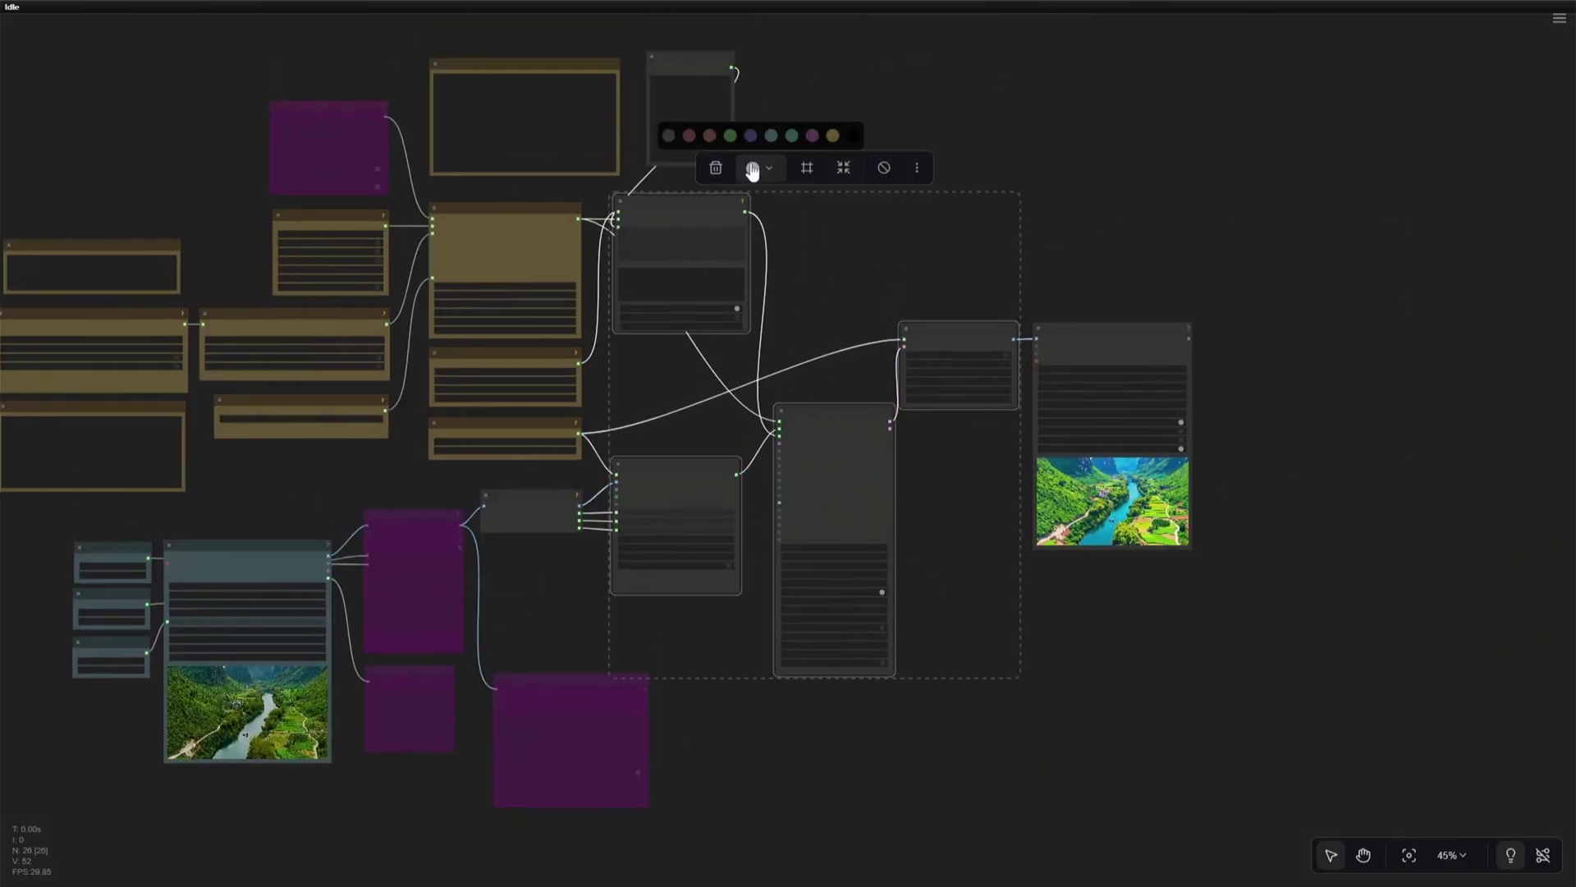
click(689, 137)
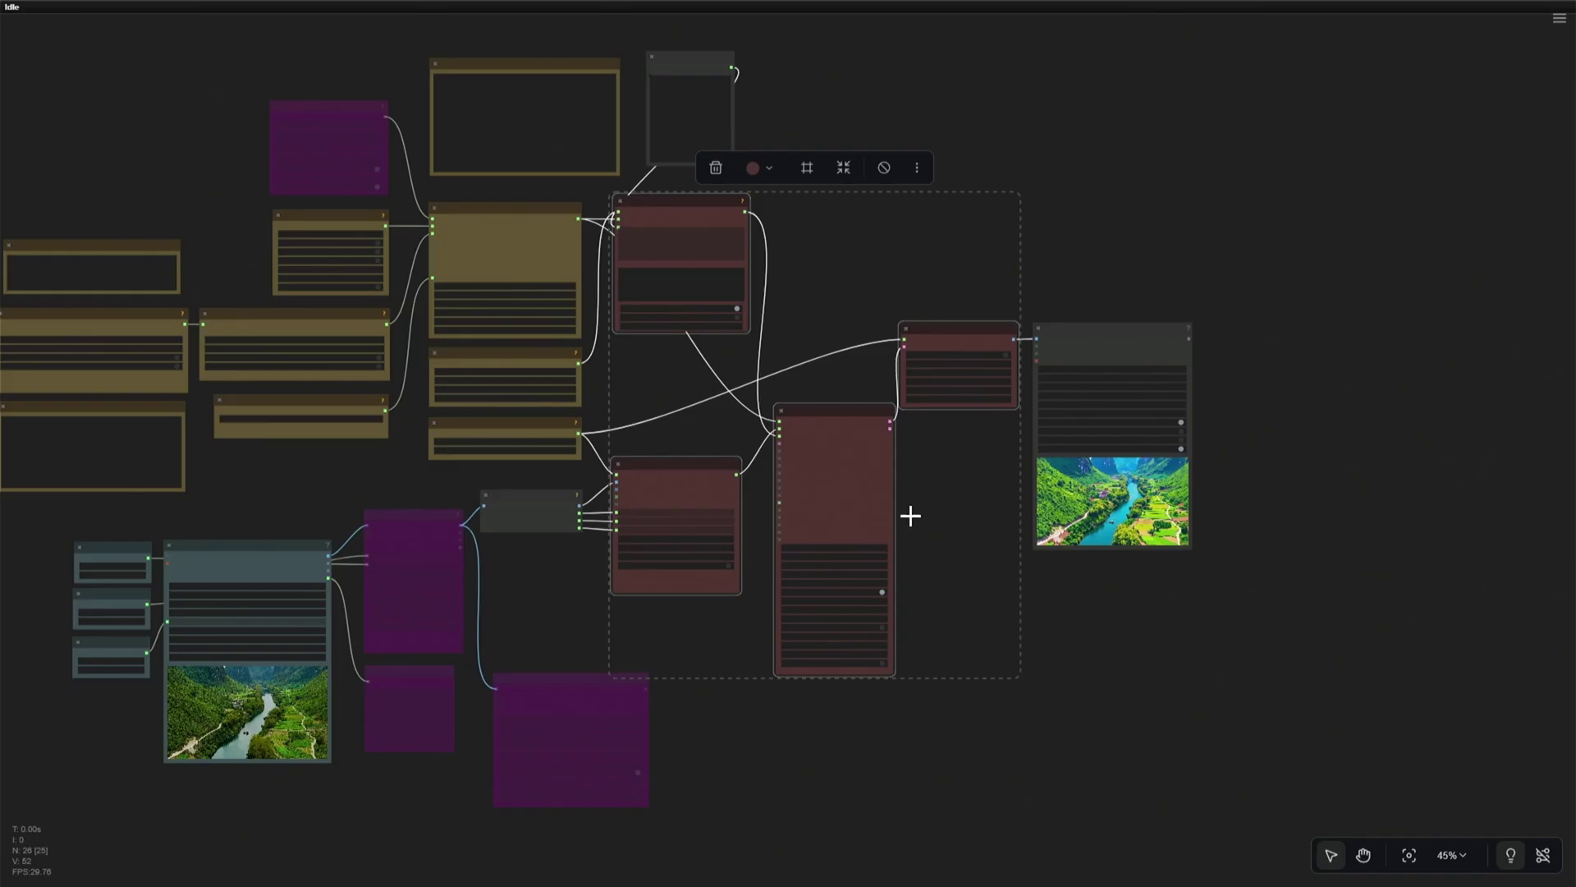
click(1095, 672)
click(1079, 396)
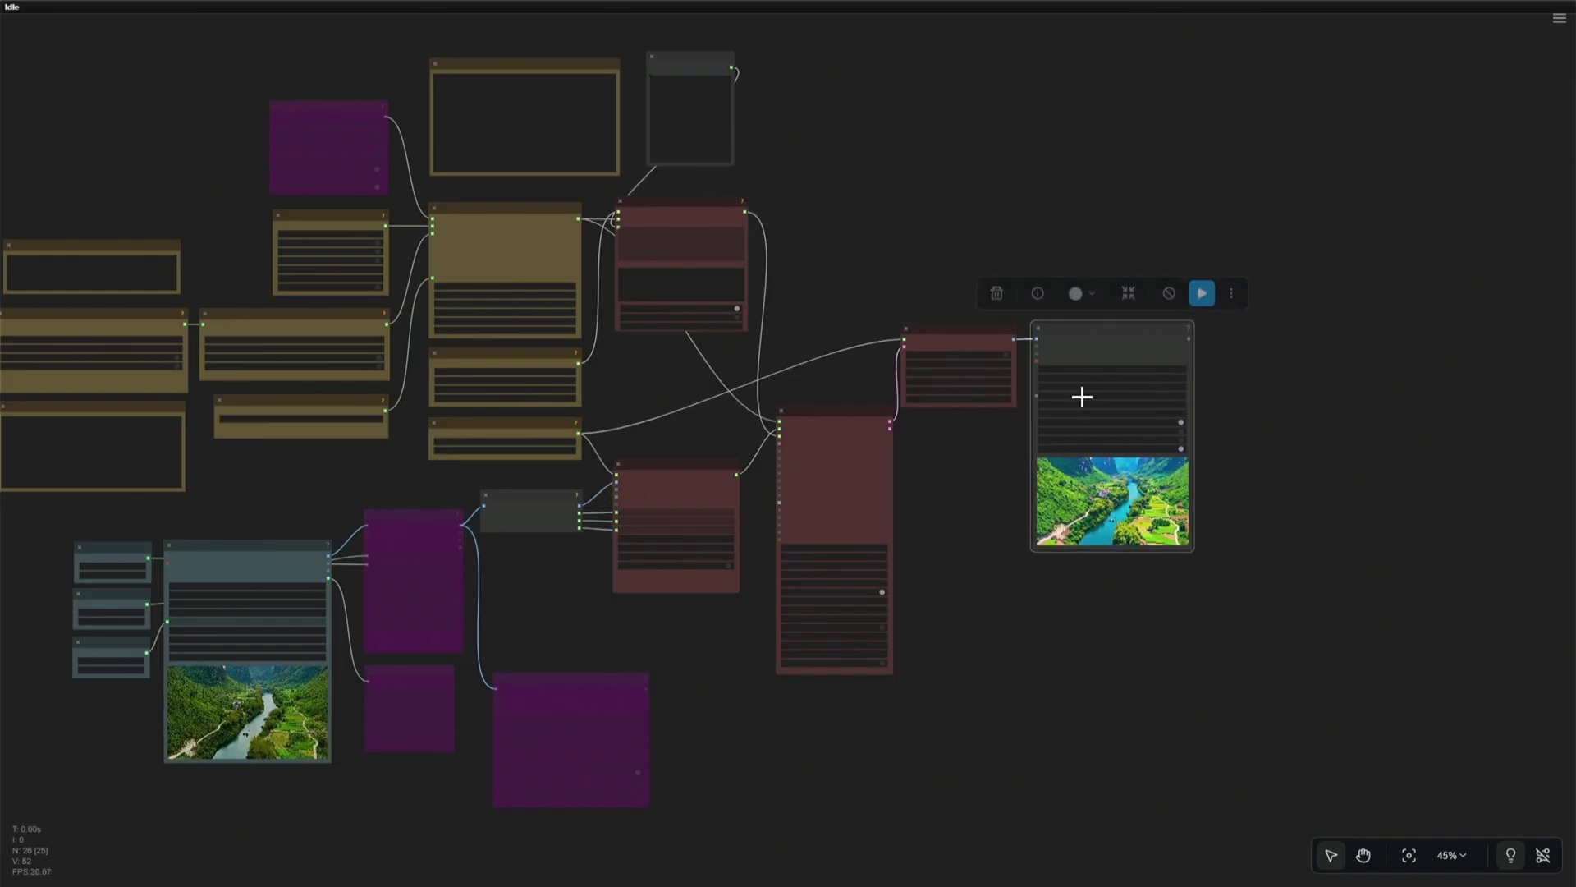
click(696, 668)
Step: Select the Get Image Size & Count node and bring up its colour choices
scroll(824, 605, up, 4)
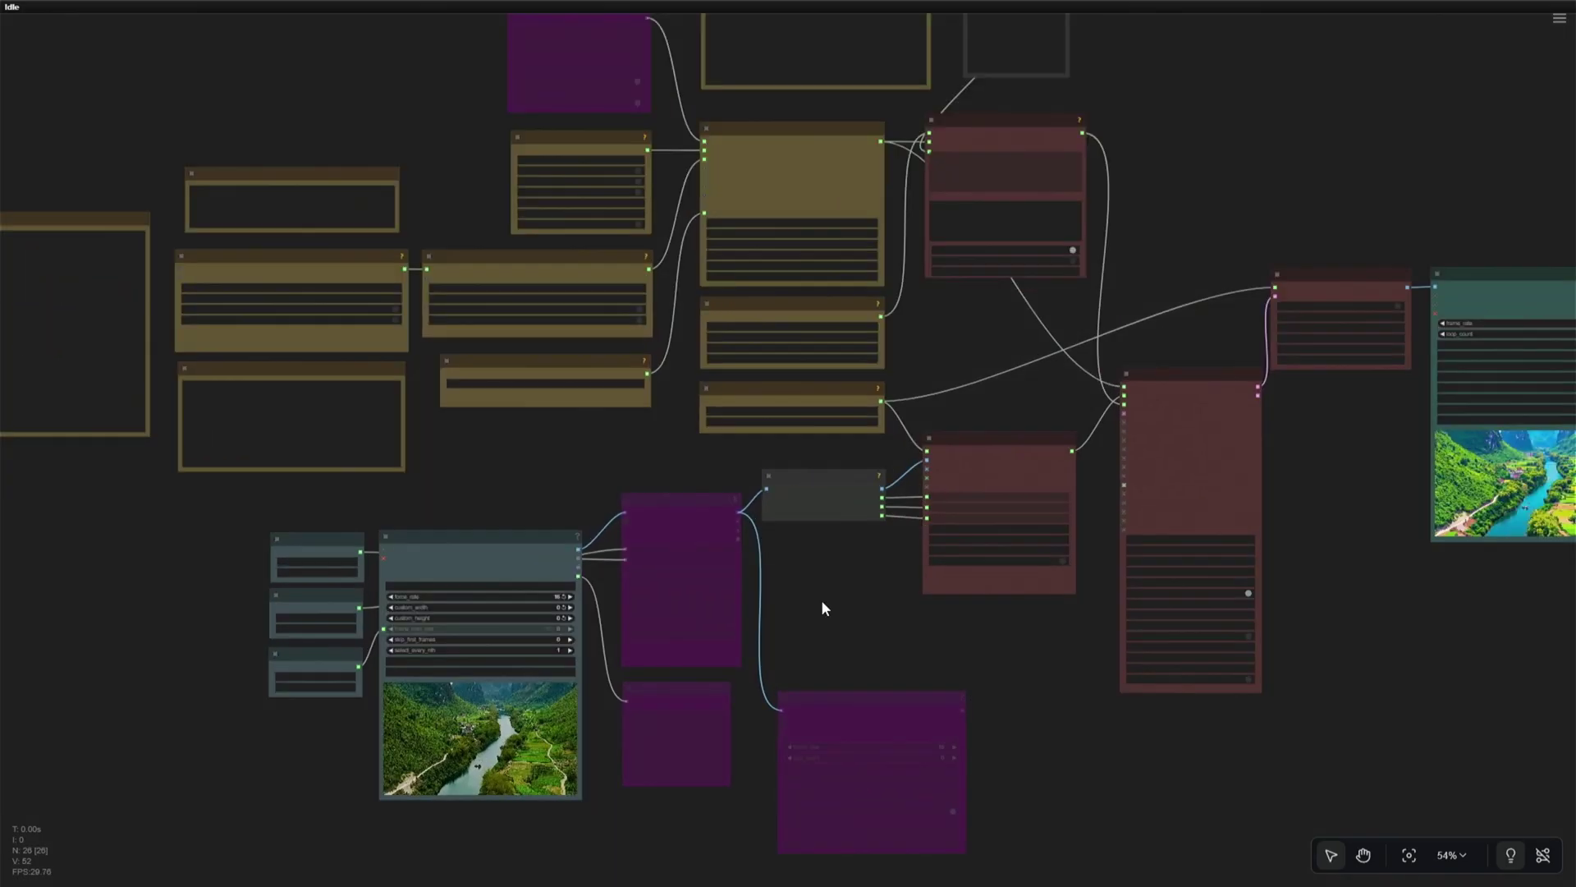
click(813, 460)
click(805, 412)
Step: Pan and zoom over to the Note listing style prompts to try
drag(806, 581, 641, 658)
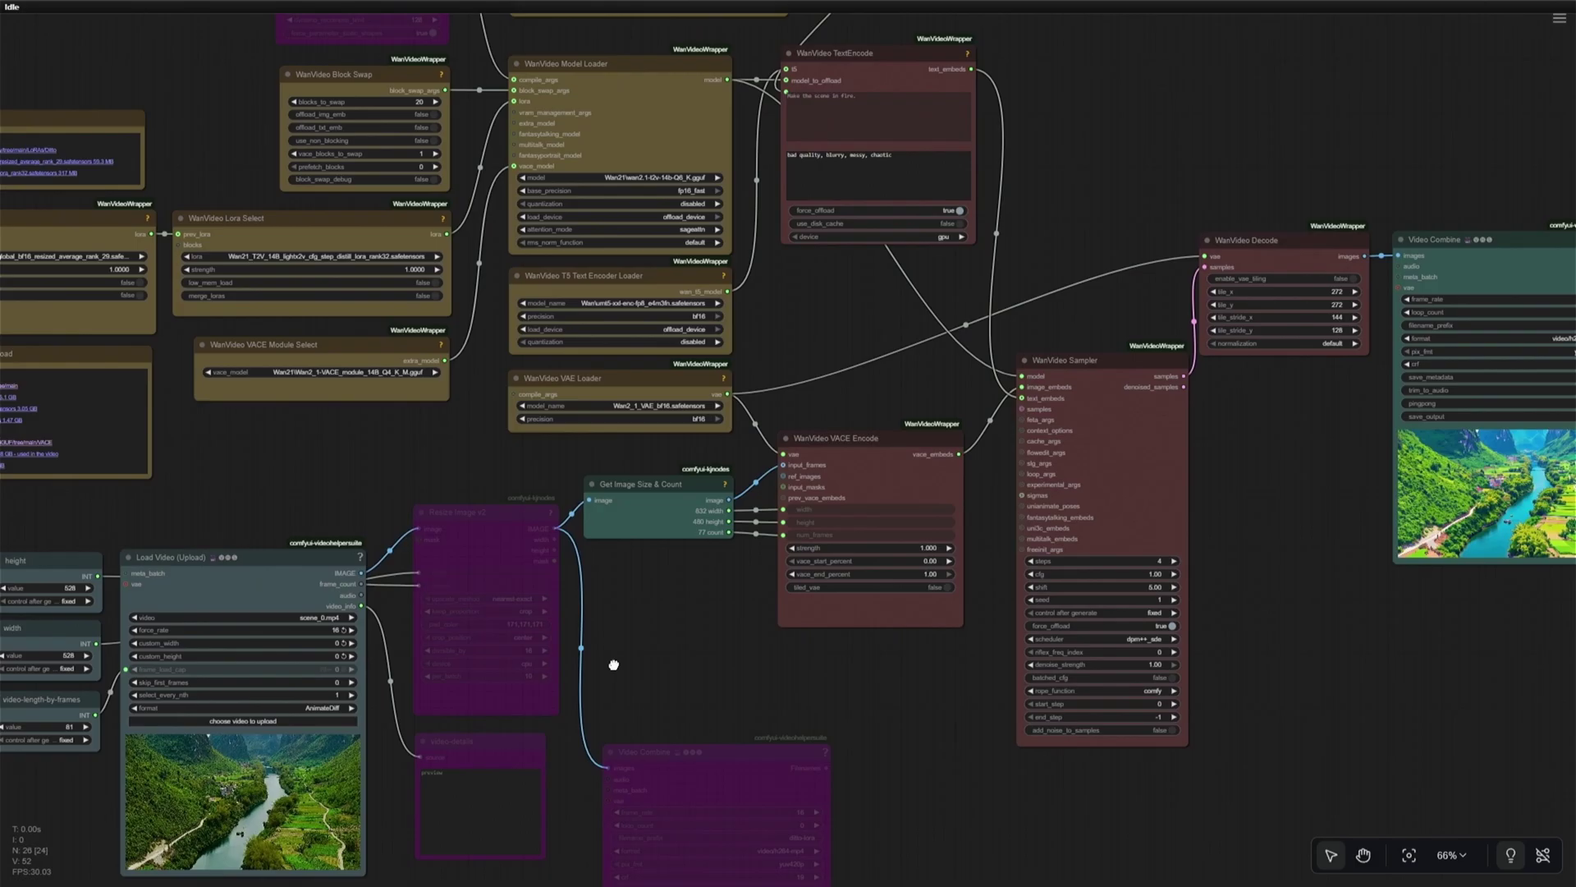
scroll(680, 651, down, 2)
scroll(679, 651, up, 6)
scroll(146, 582, up, 8)
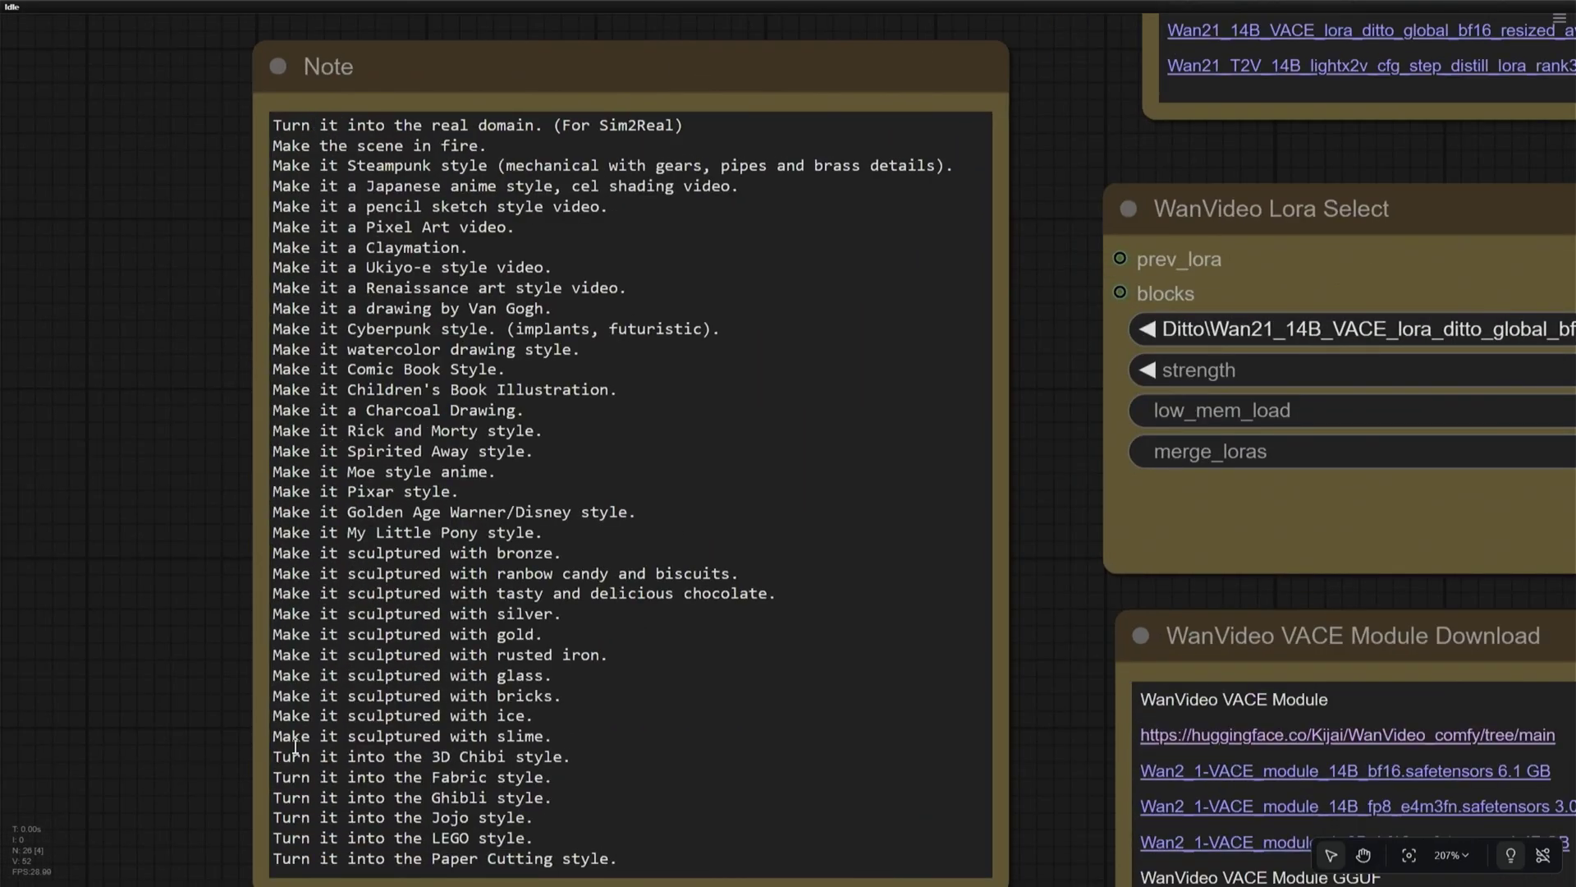
scroll(296, 747, down, 9)
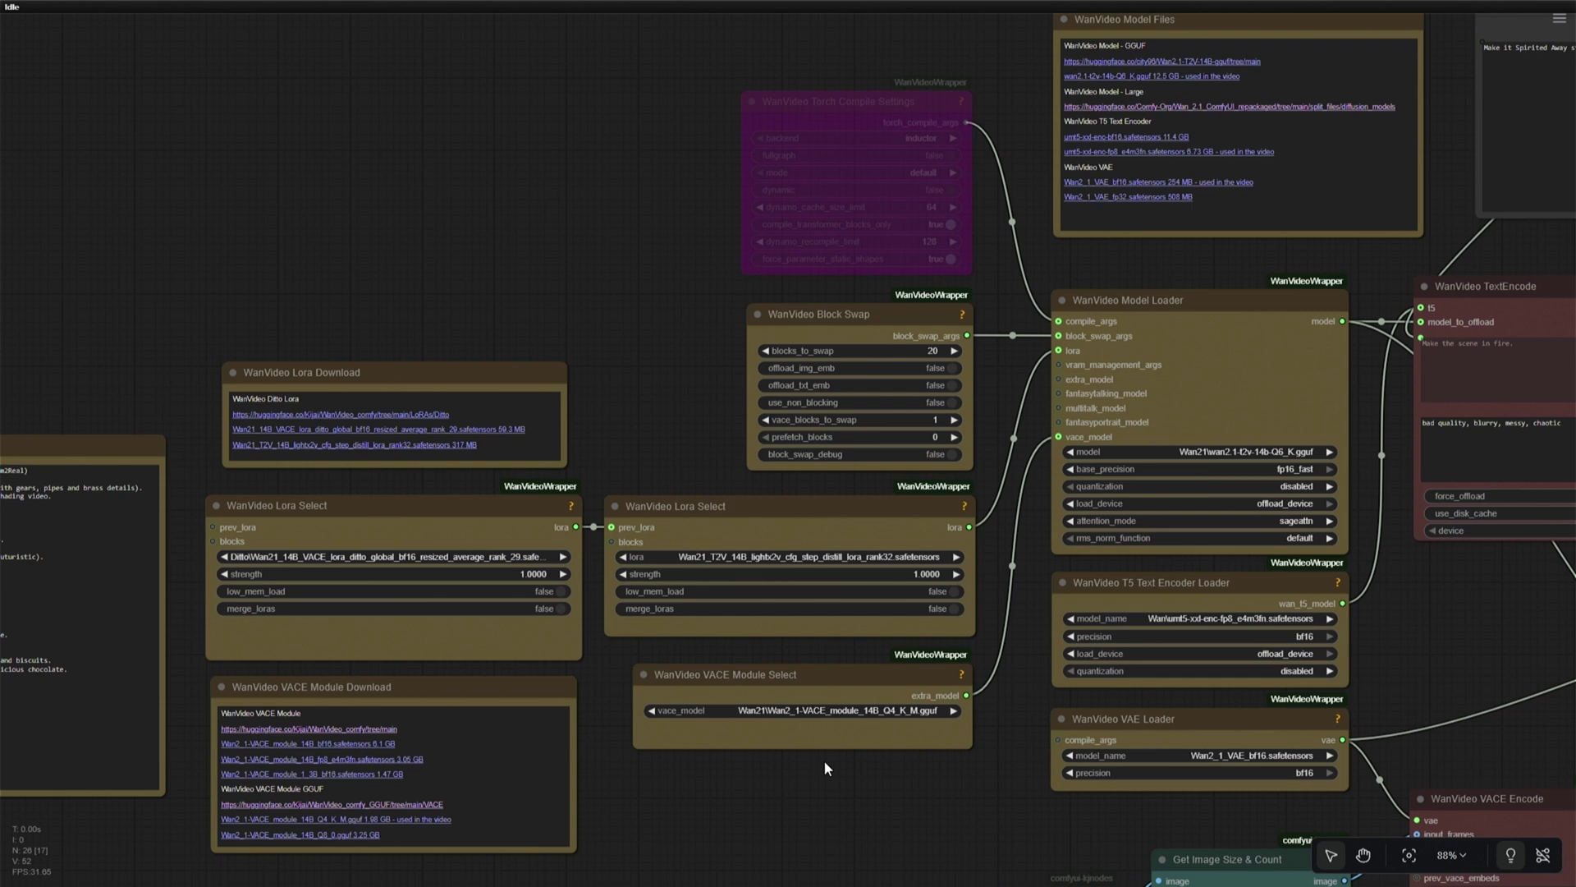
click(1200, 302)
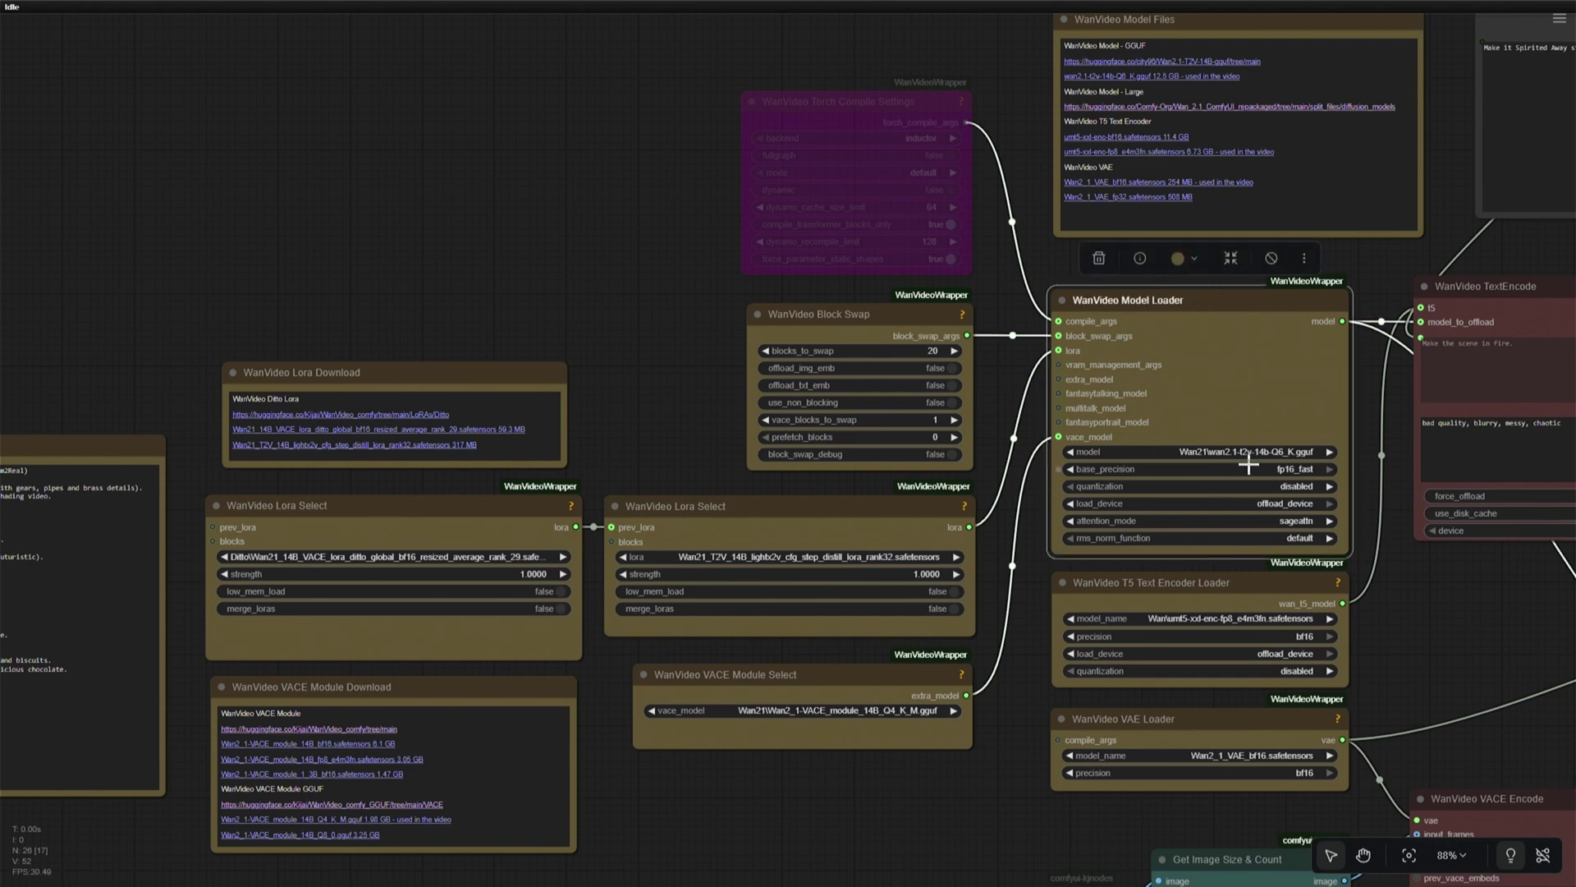
click(1187, 582)
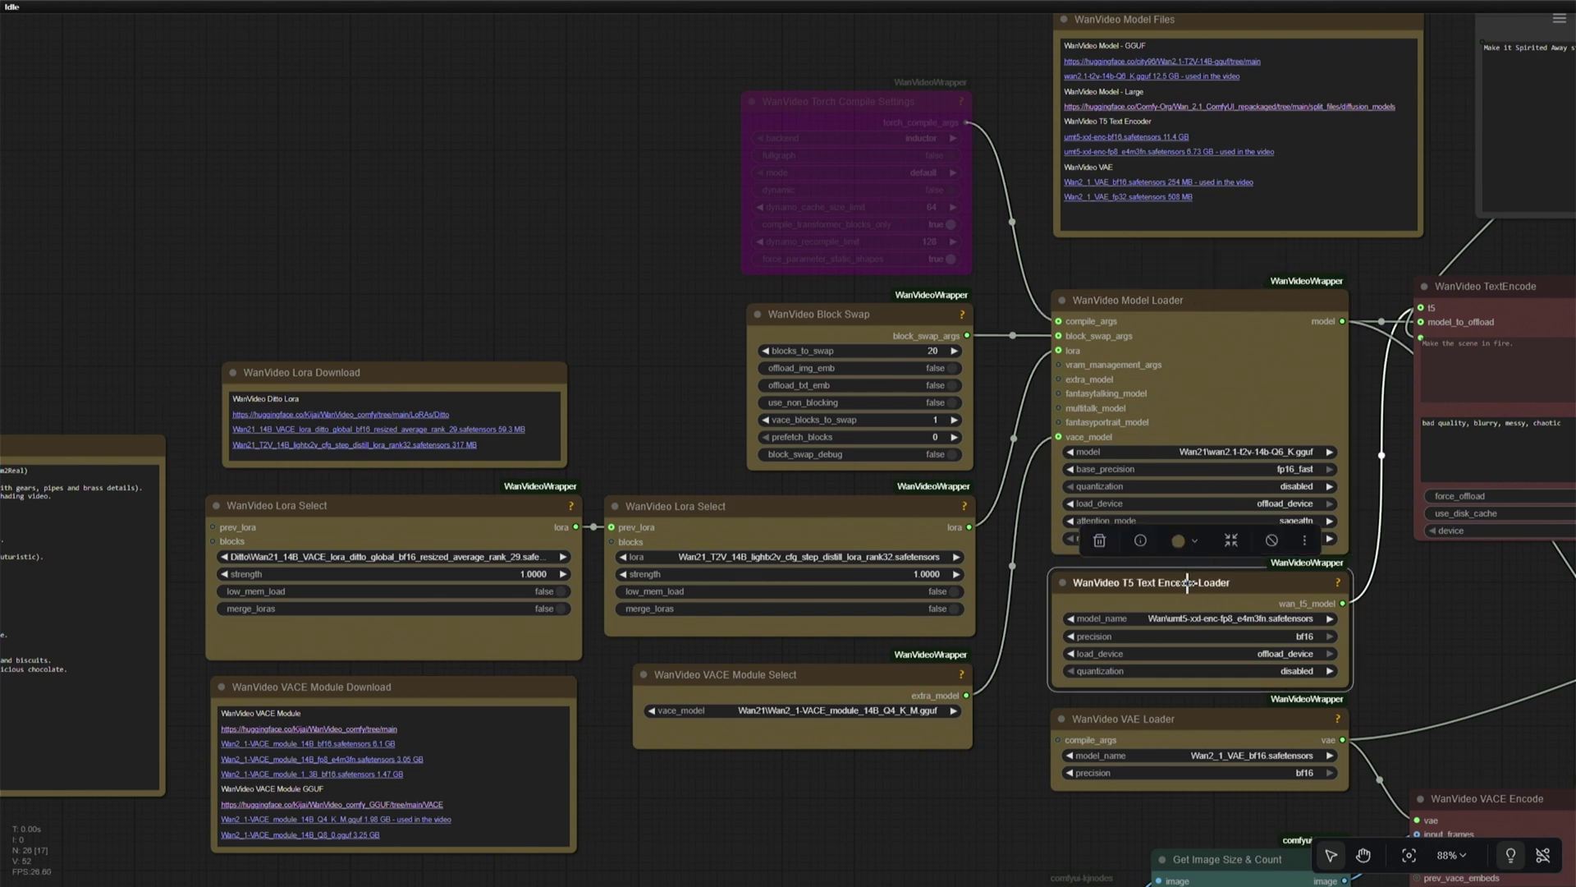
click(1186, 727)
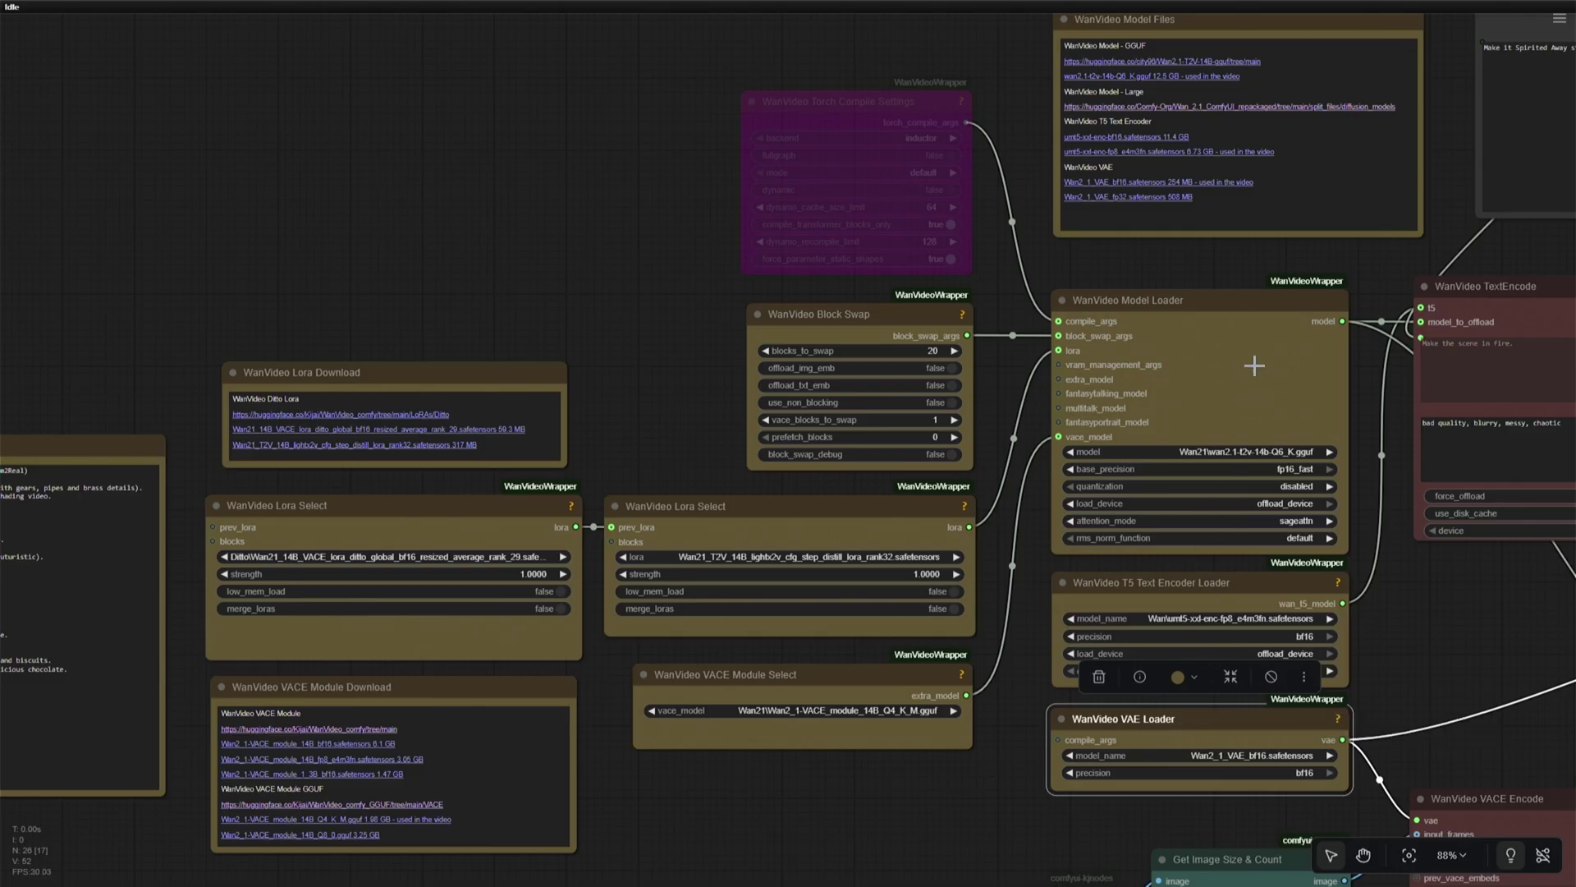
click(1235, 267)
scroll(1174, 45, up, 5)
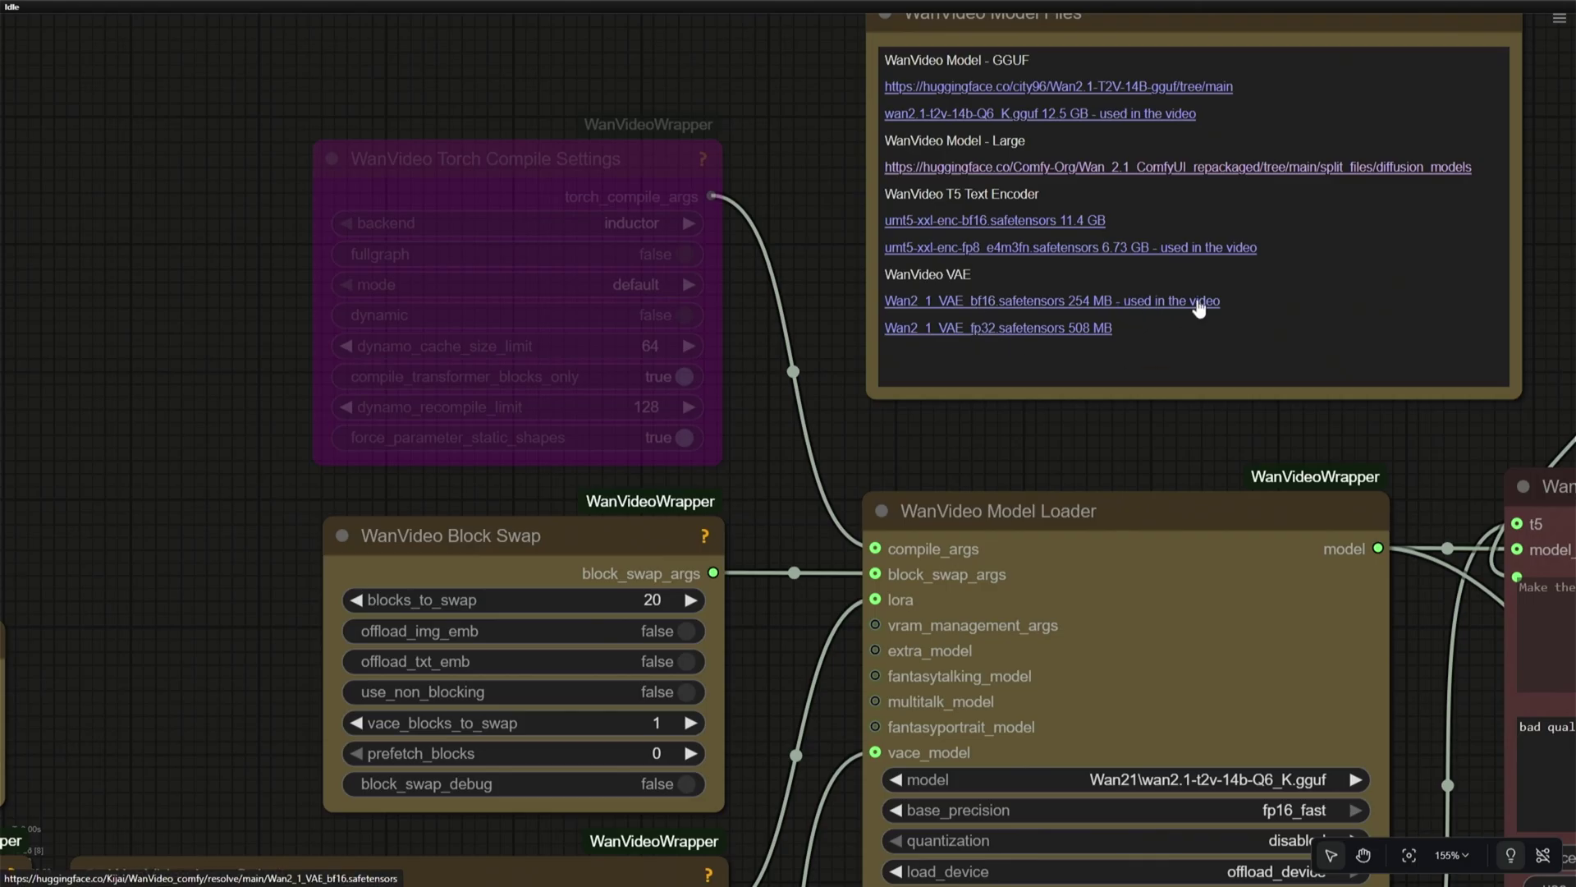
scroll(1101, 417, down, 5)
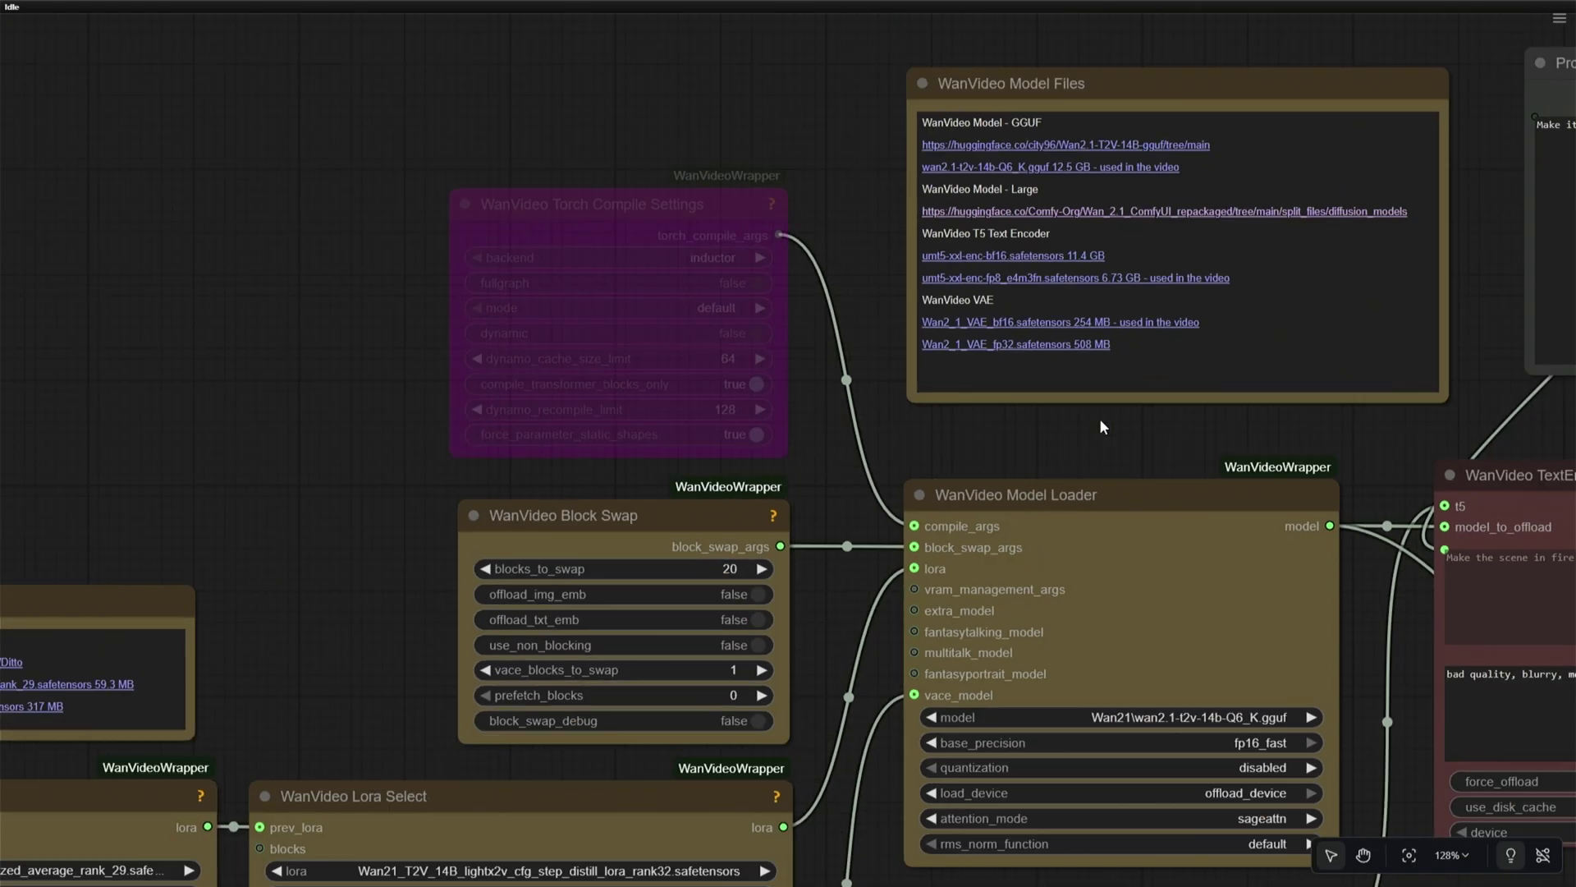
scroll(922, 579, up, 3)
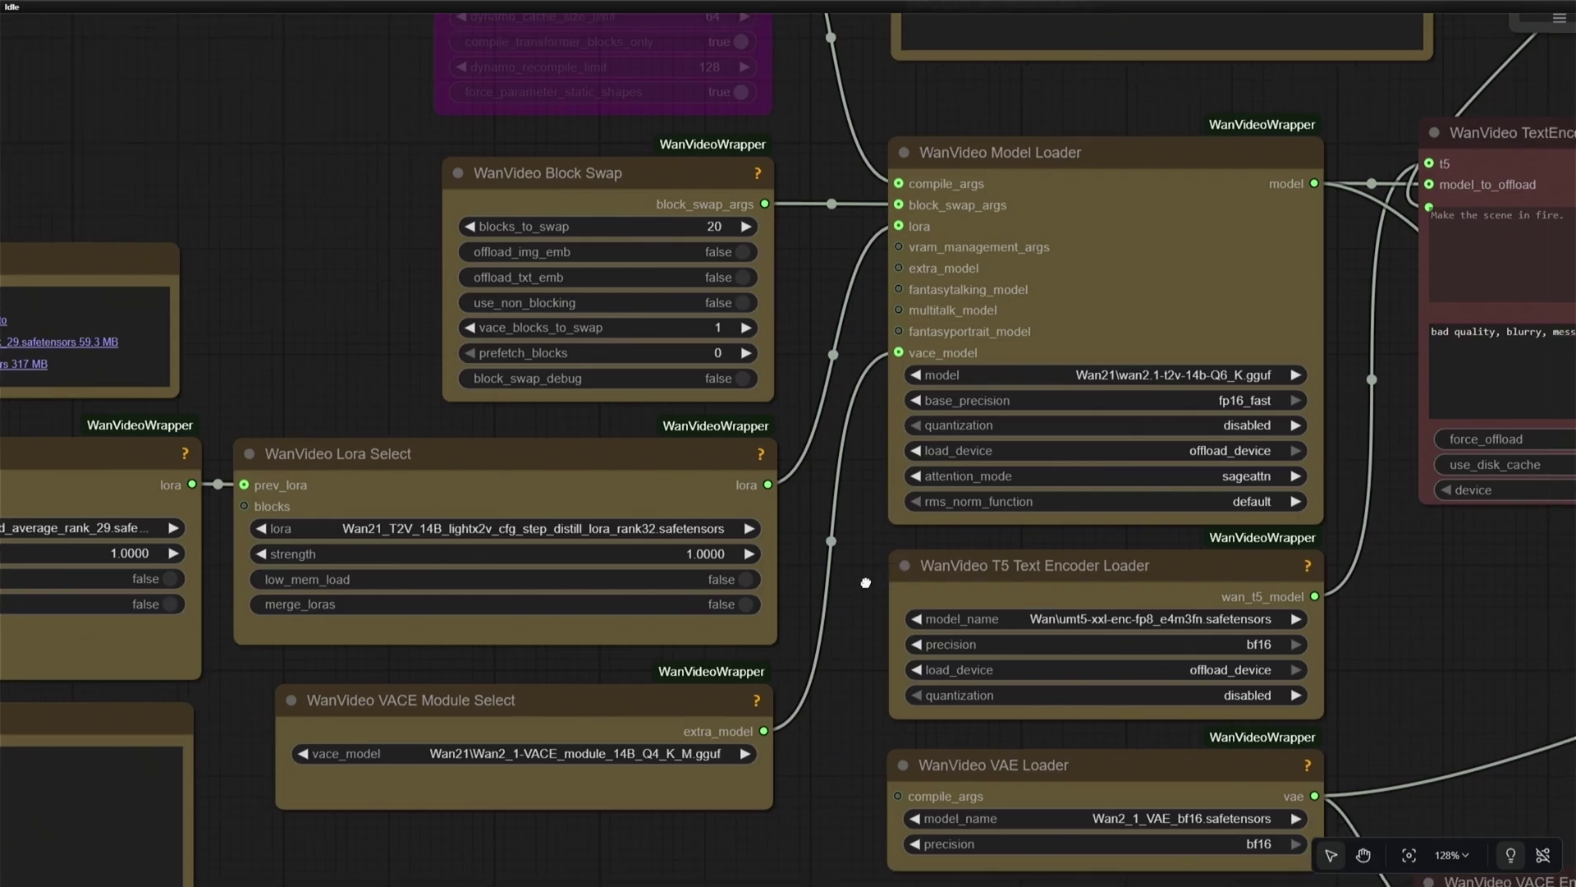
scroll(922, 579, left, 10)
scroll(1021, 257, up, 1)
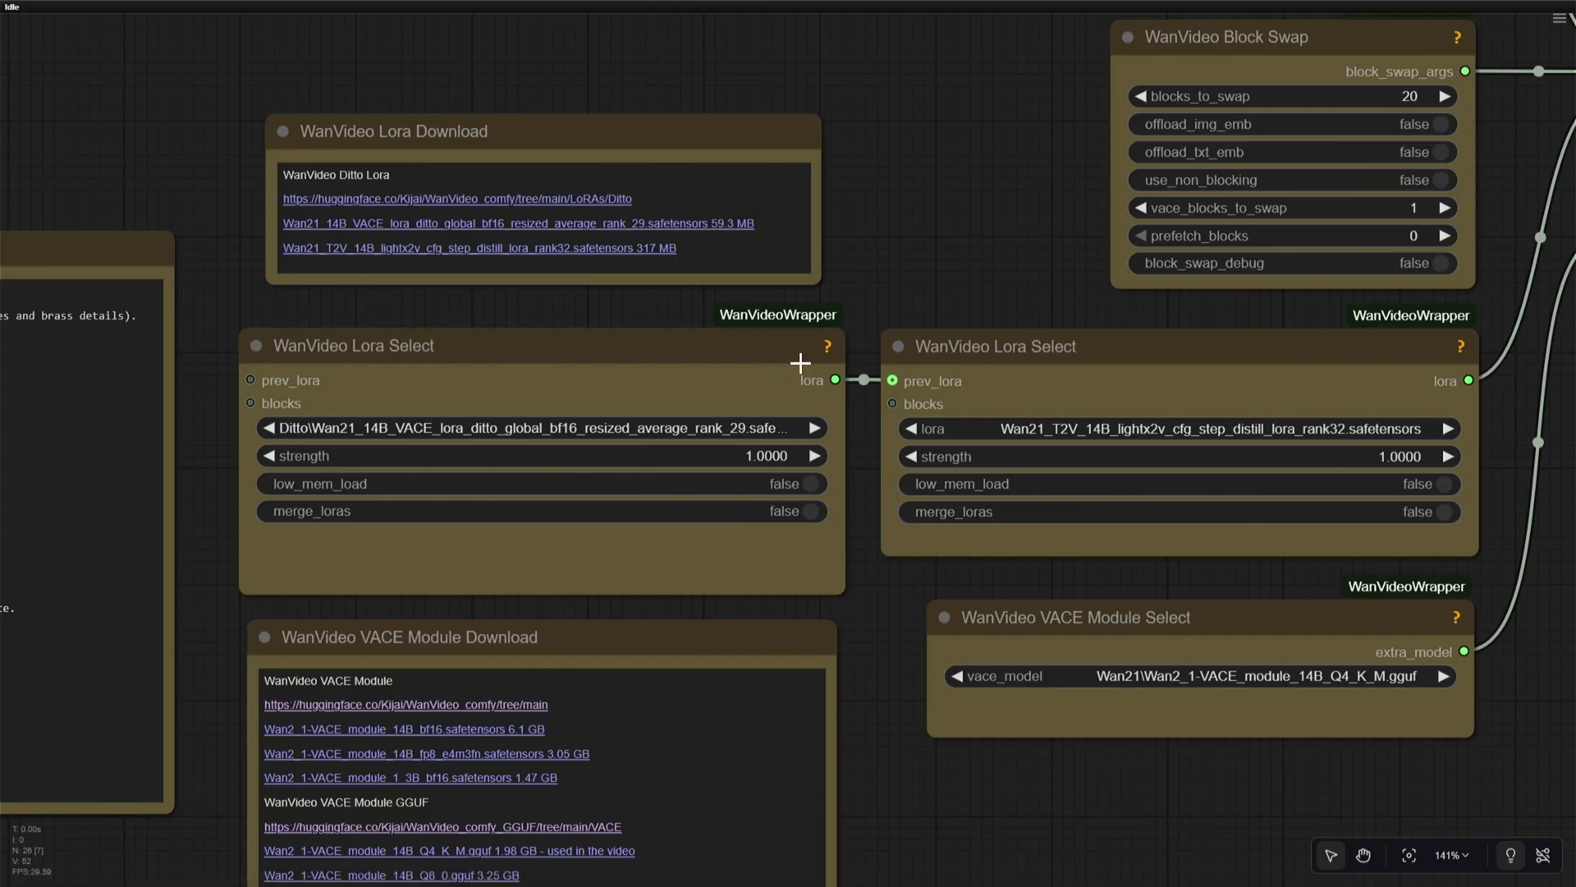
drag(874, 631, 813, 483)
scroll(882, 445, up, 2)
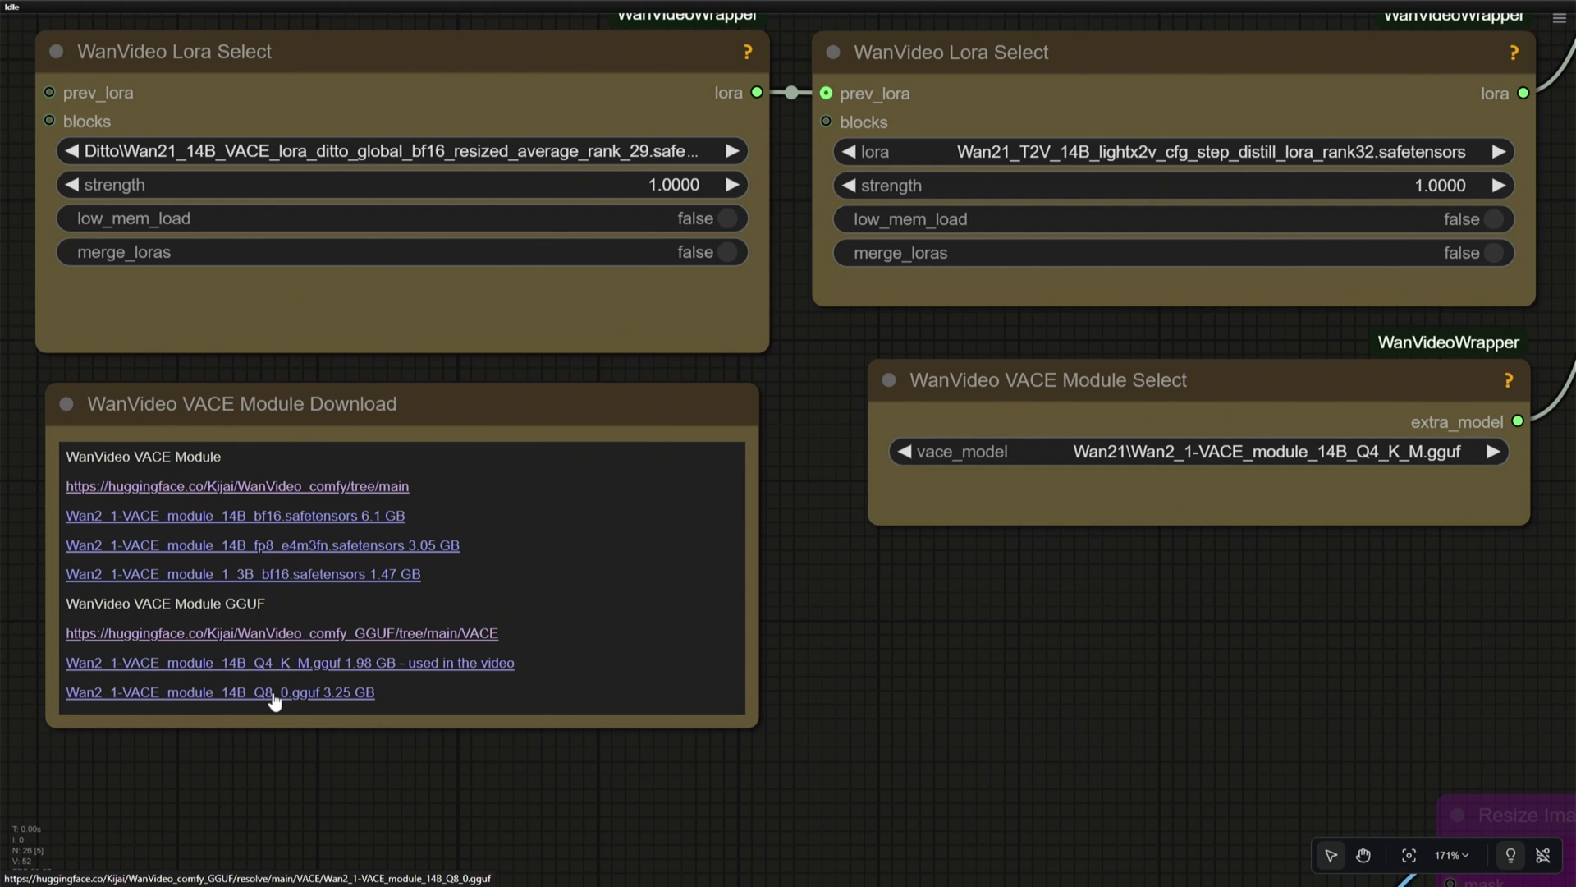
Step: Find the purple bypassed Resize Image v2 node near Load Video and re-enable it
scroll(274, 700, down, 3)
drag(274, 700, 274, 589)
scroll(446, 706, up, 3)
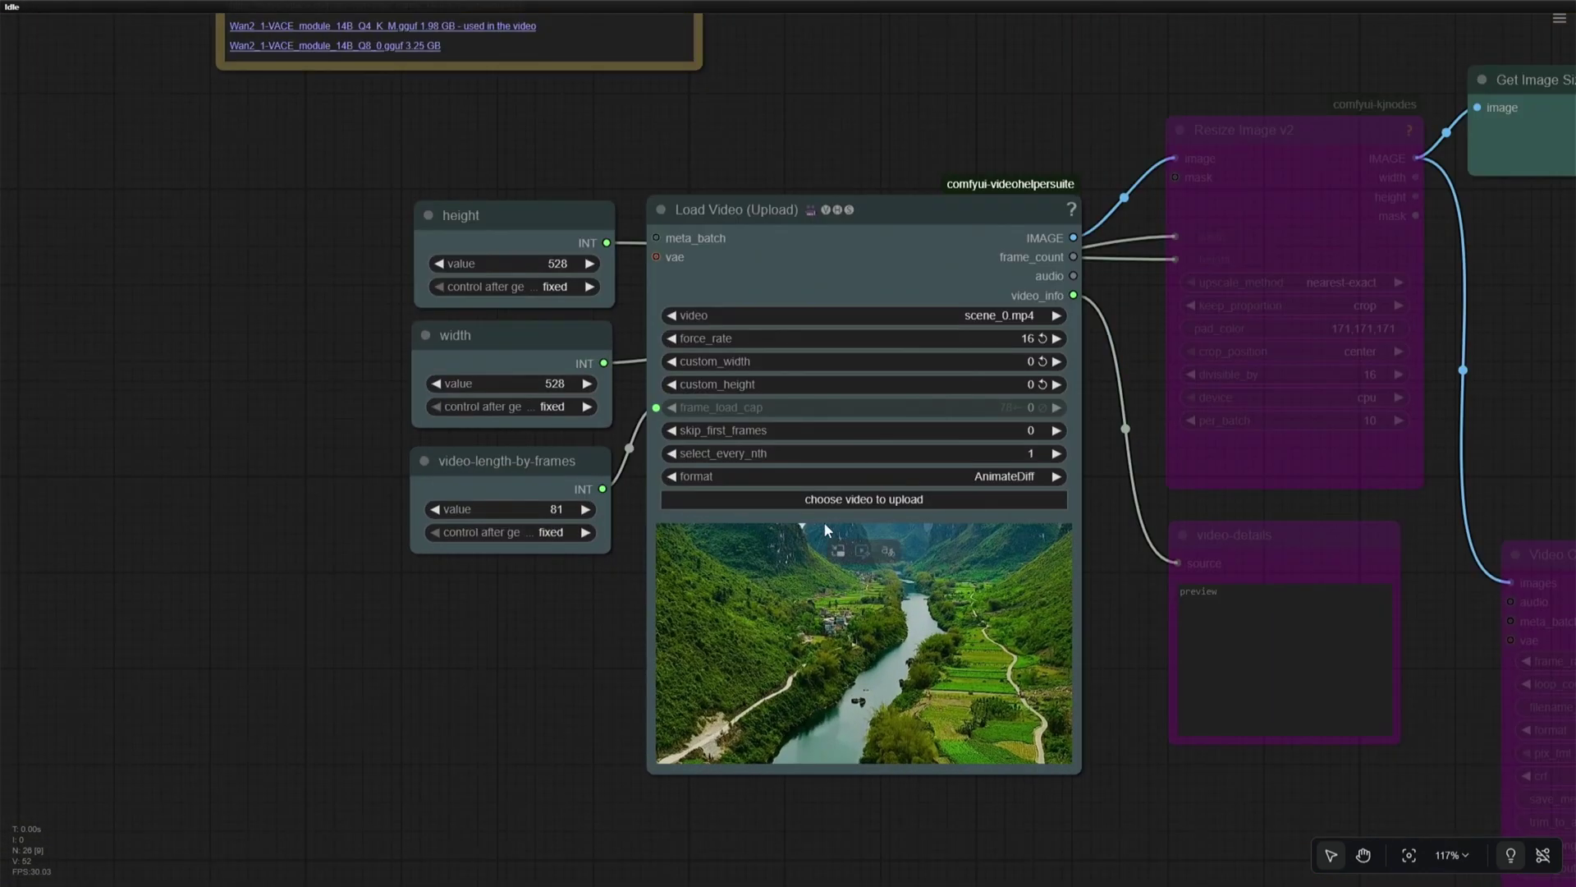
scroll(550, 708, down, 3)
drag(944, 768, 471, 740)
click(611, 331)
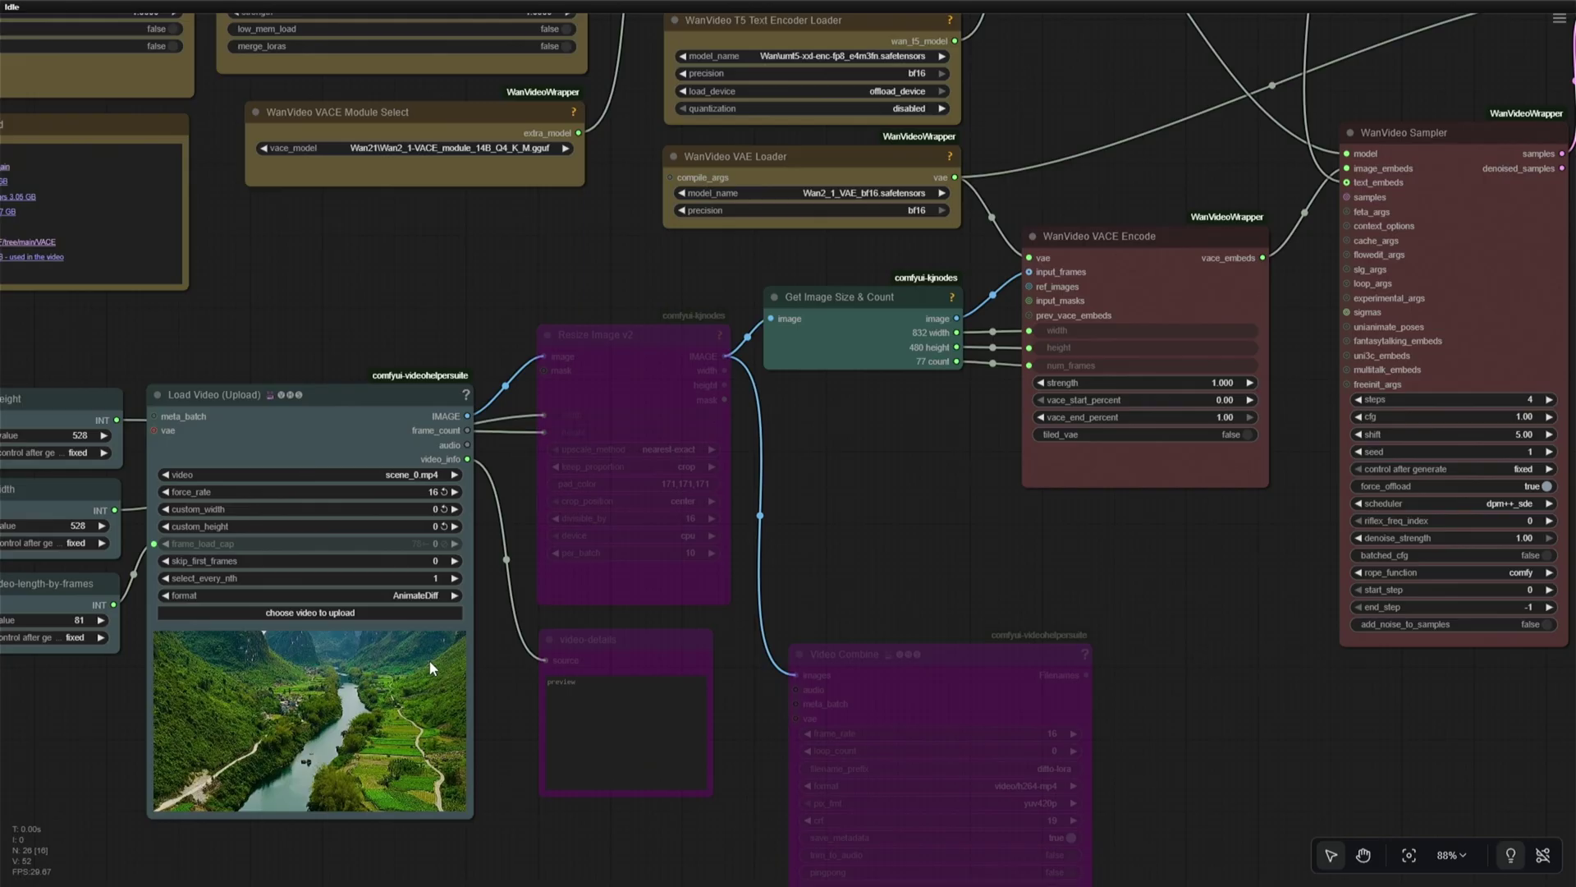
scroll(371, 719, up, 5)
drag(563, 684, 617, 628)
scroll(618, 628, down, 1)
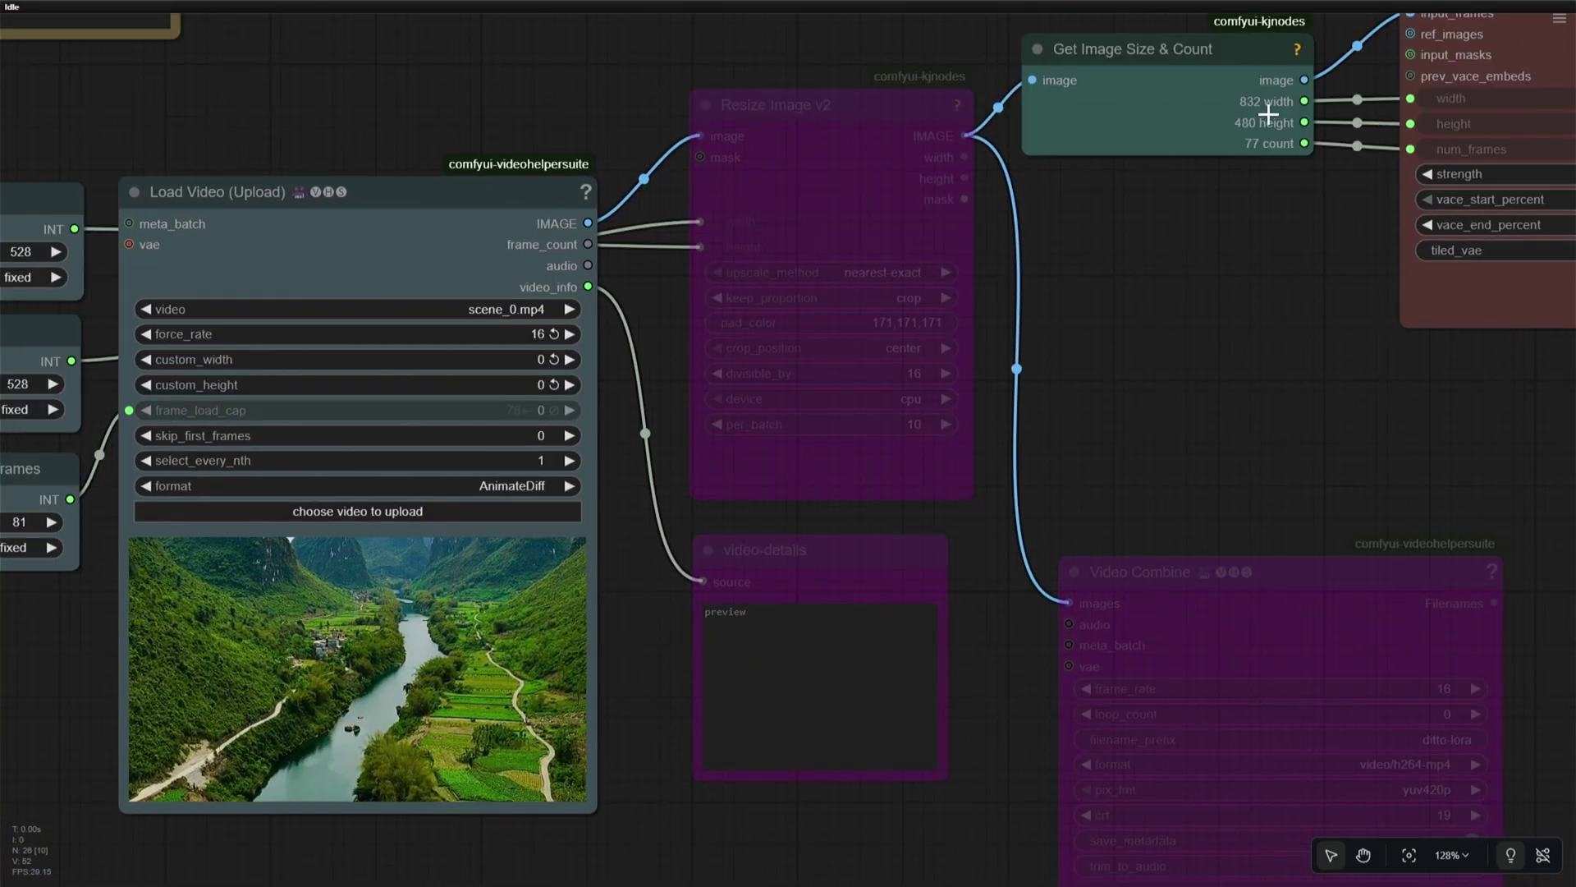
drag(1174, 340, 1140, 386)
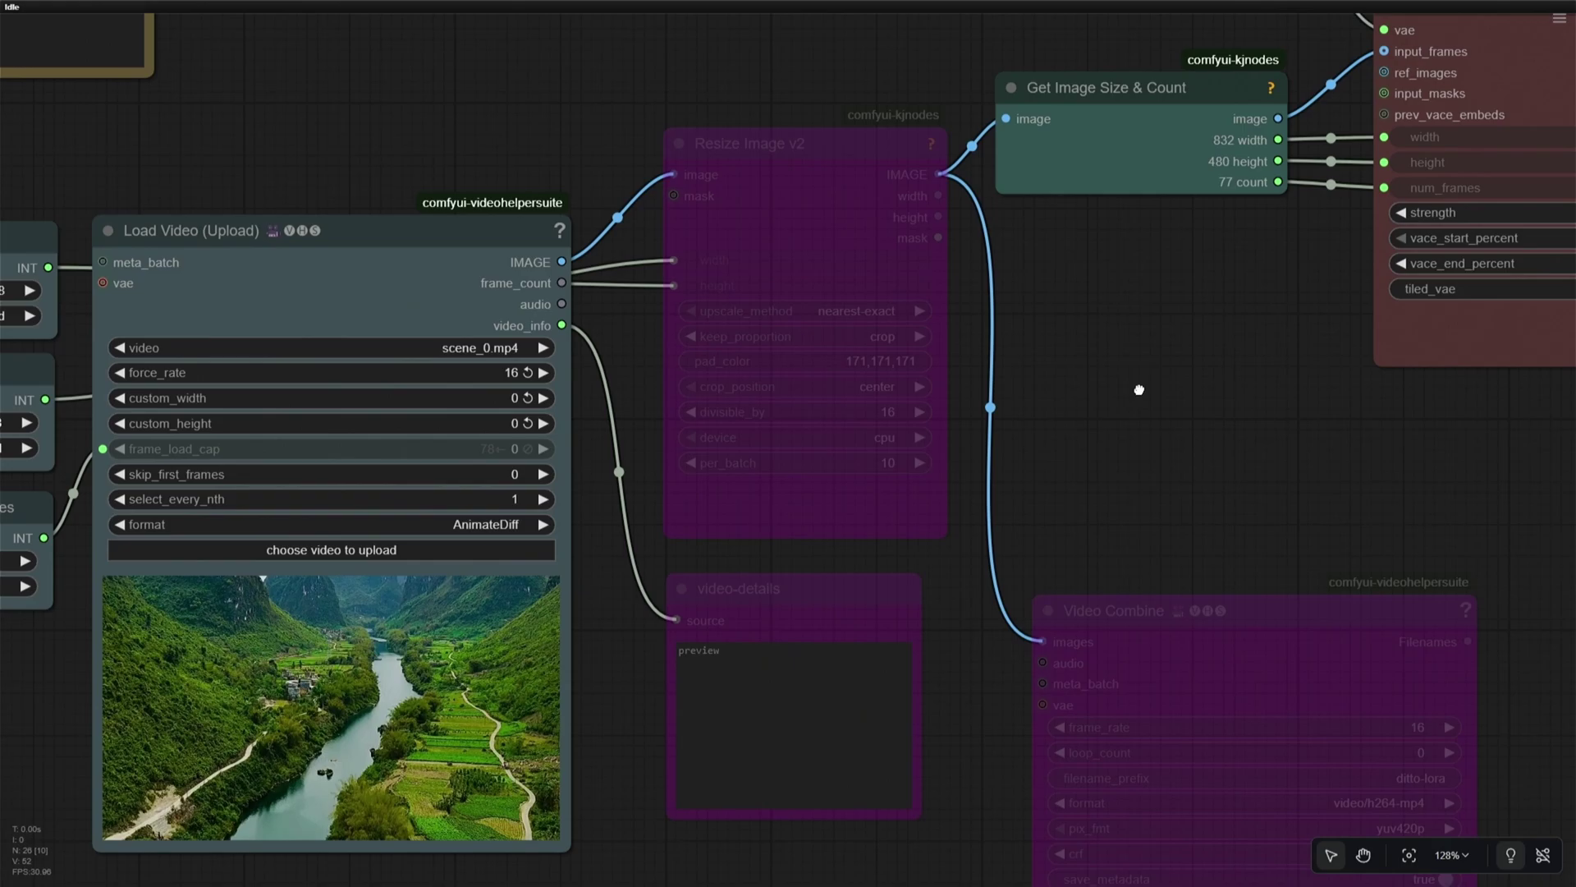
click(912, 156)
click(869, 101)
Step: Inspect the height and width nodes feeding the resized video
scroll(1124, 527, down, 3)
drag(331, 391, 404, 274)
click(291, 203)
click(295, 307)
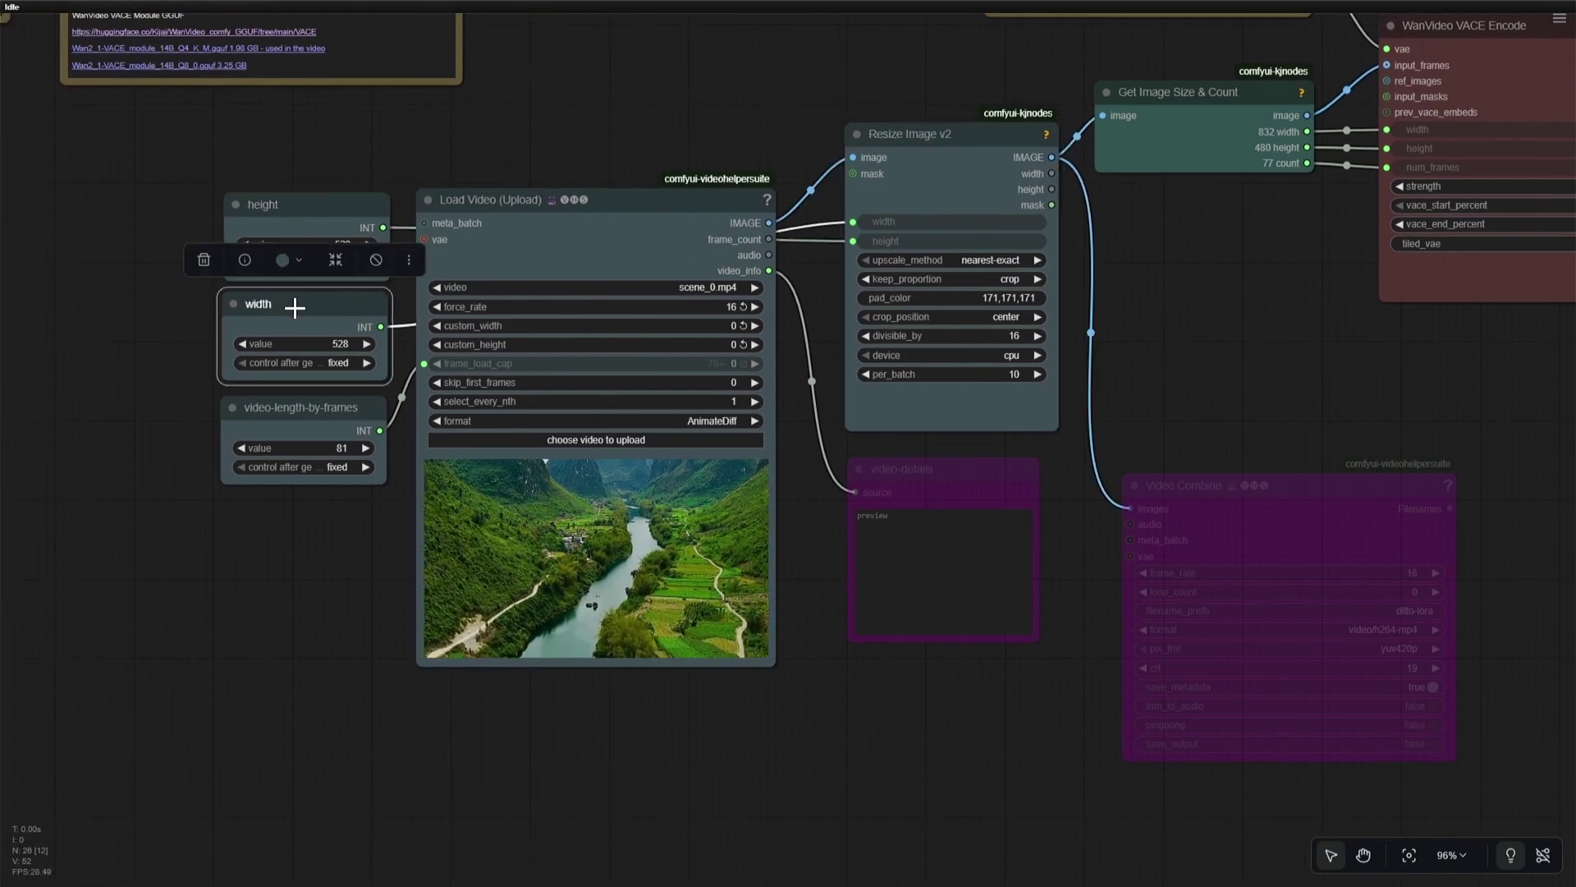
scroll(1101, 334, up, 1)
scroll(854, 397, right, 10)
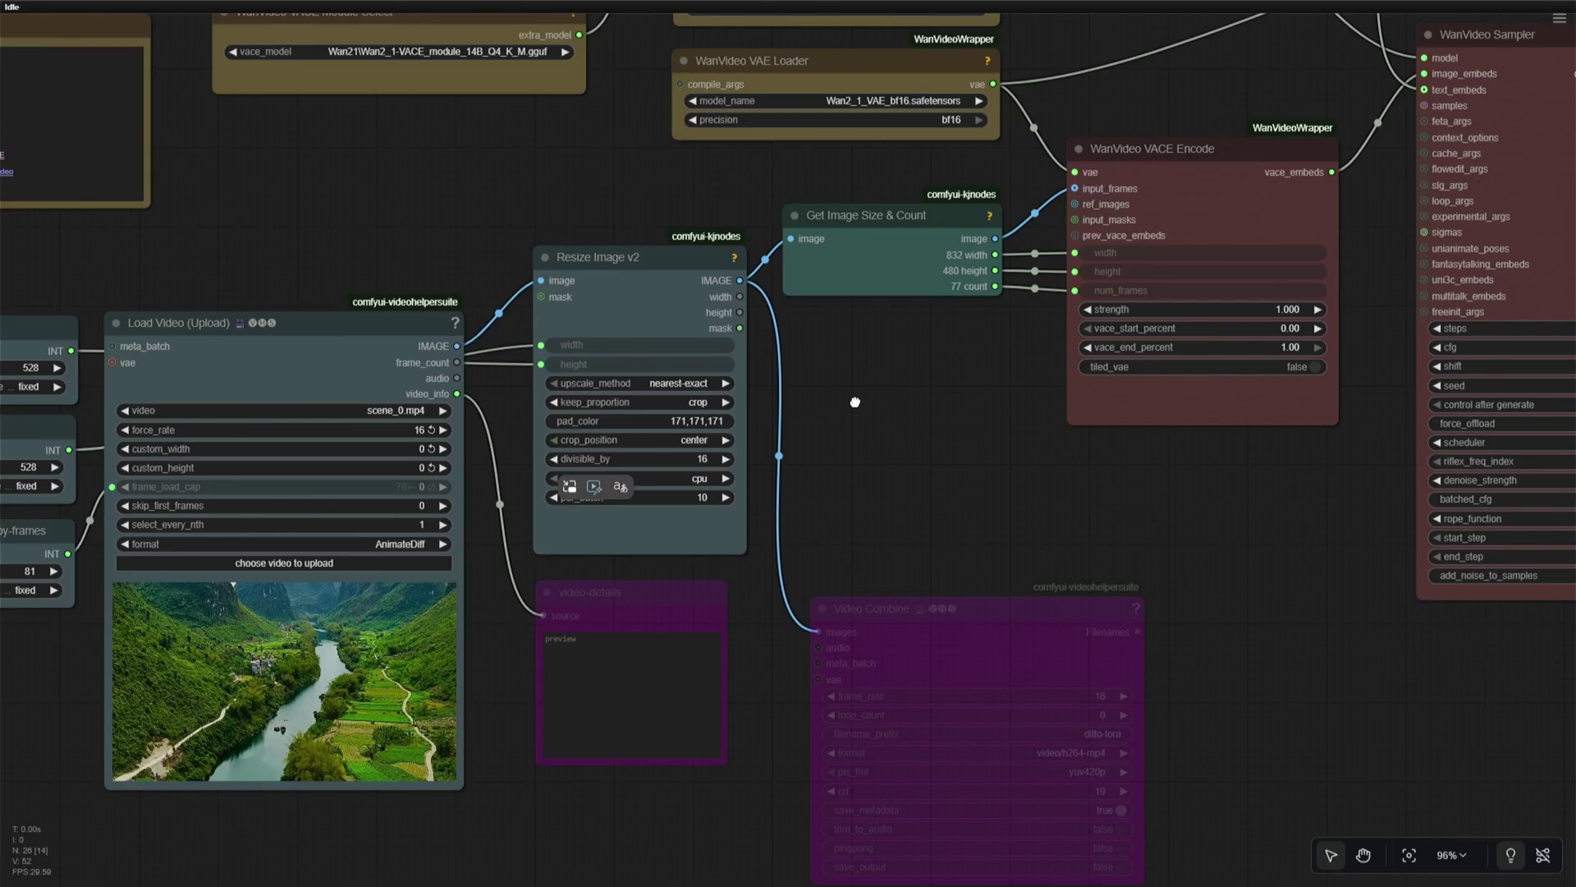
scroll(720, 421, right, 10)
scroll(722, 501, down, 3)
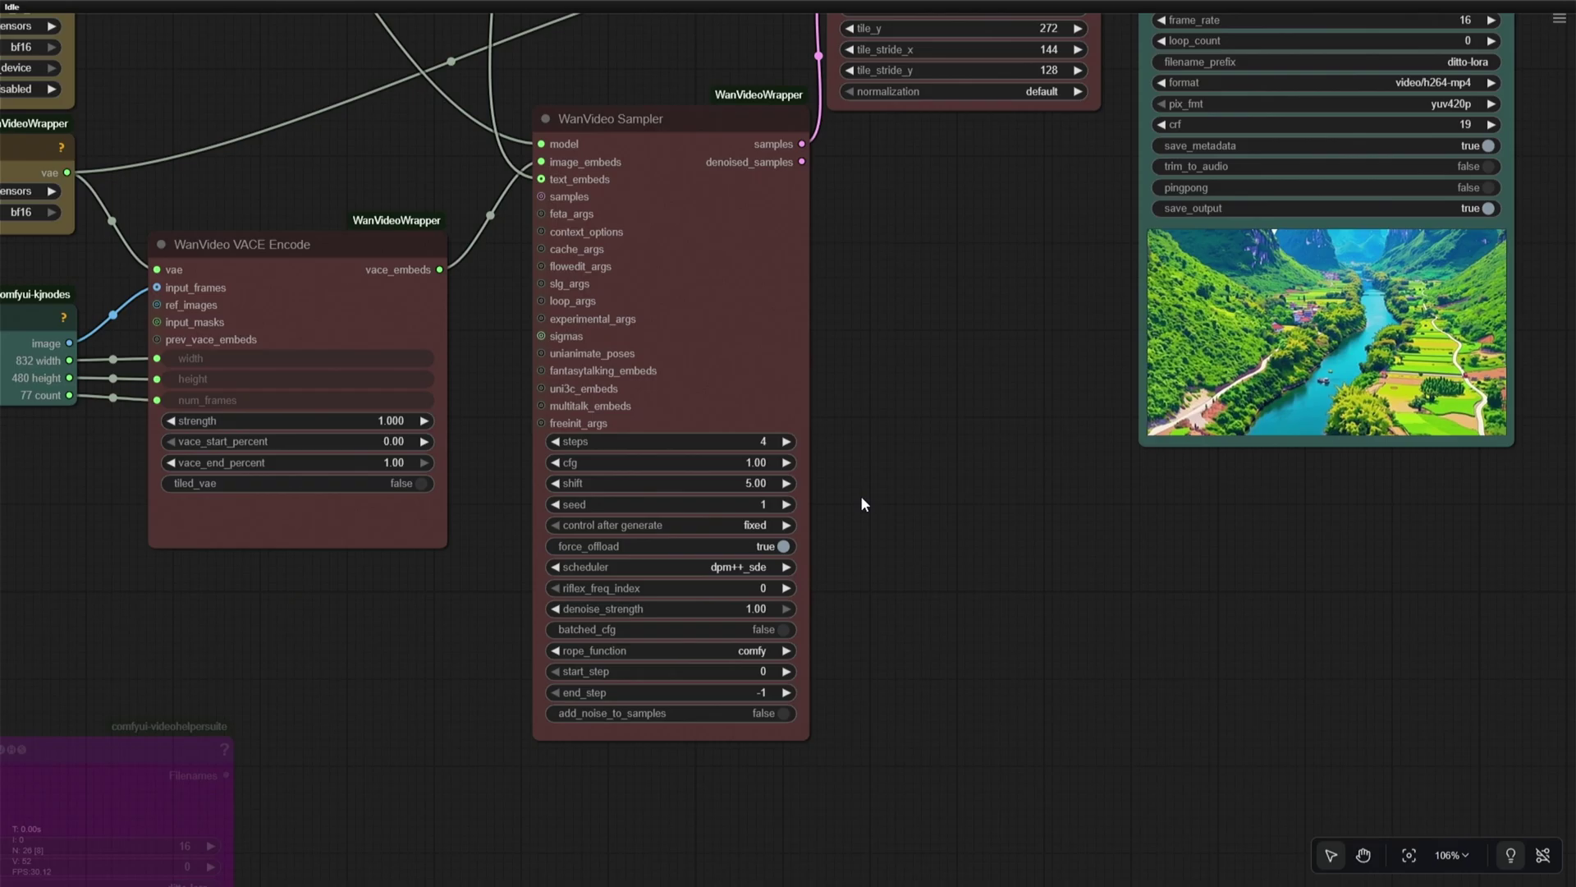
scroll(870, 460, down, 2)
drag(886, 397, 785, 564)
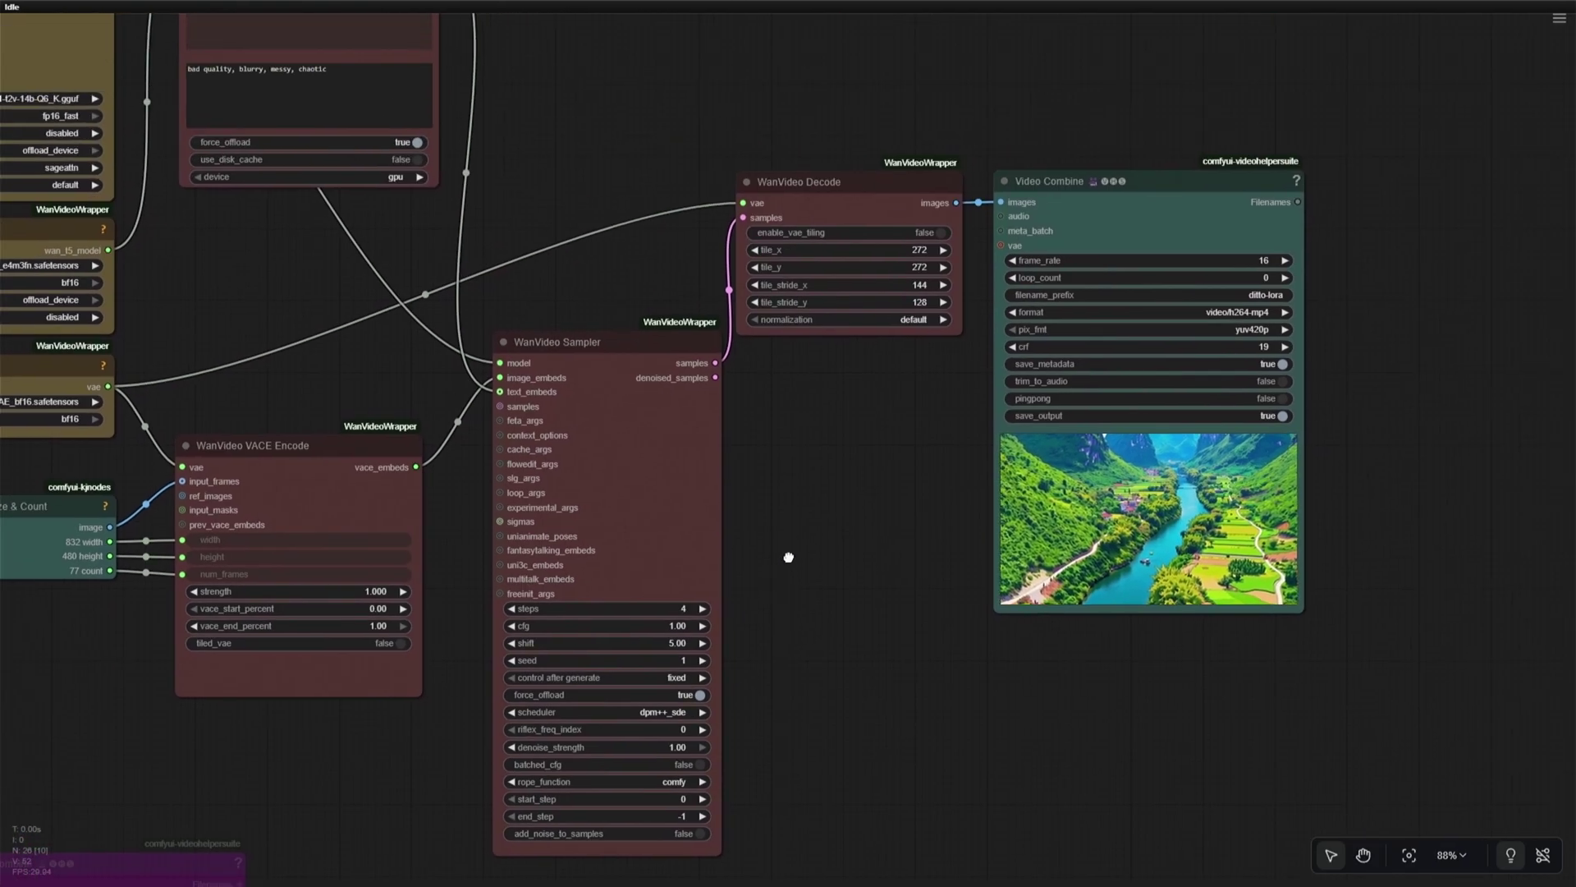
click(1082, 182)
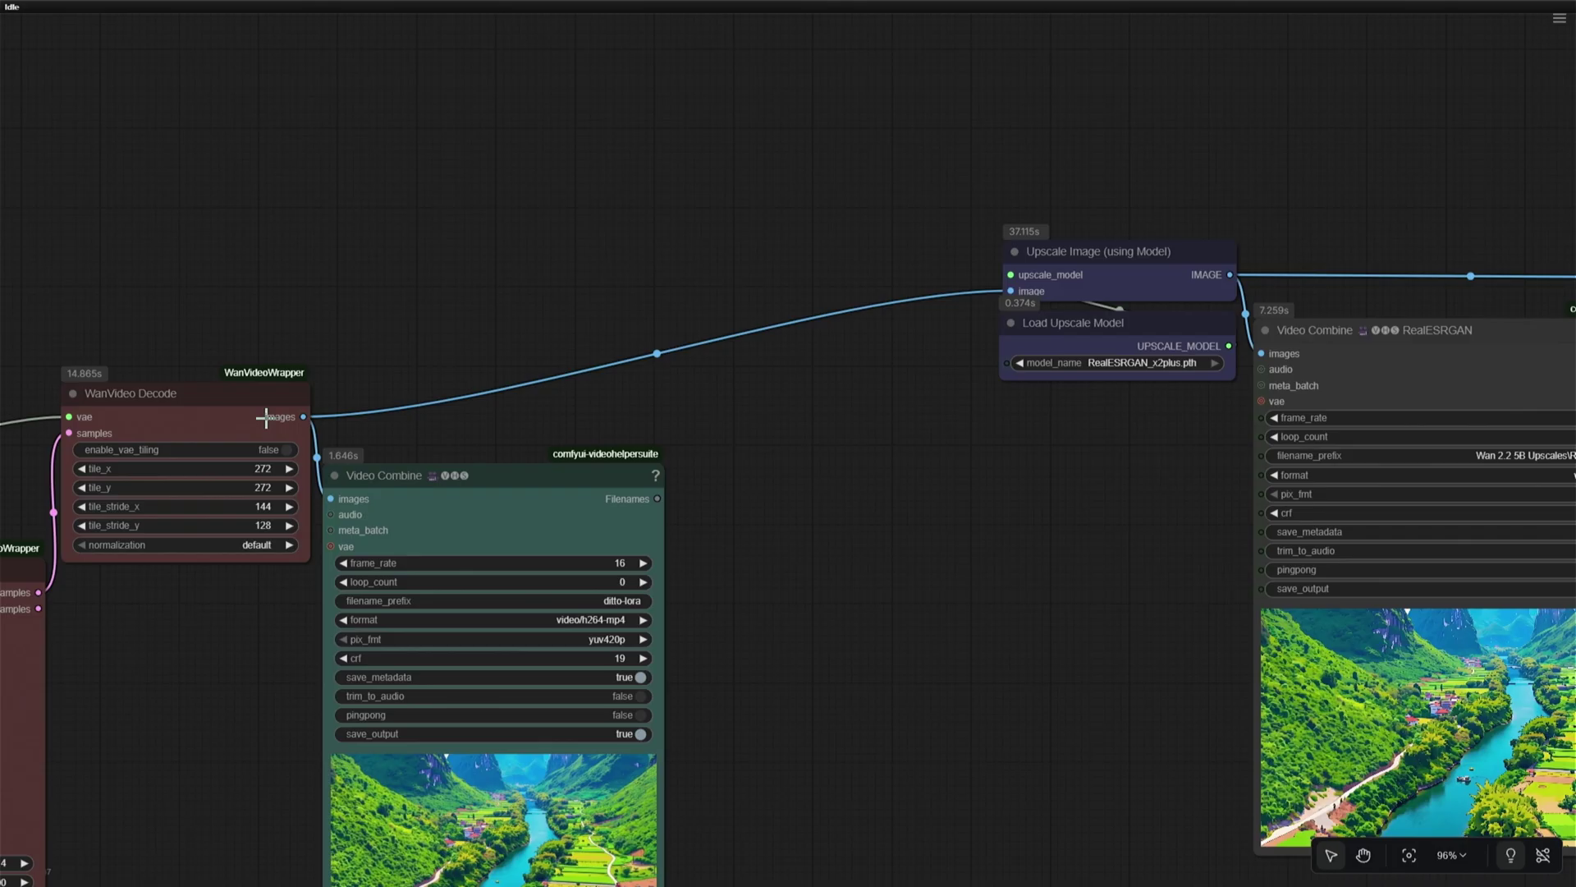
scroll(696, 461, up, 5)
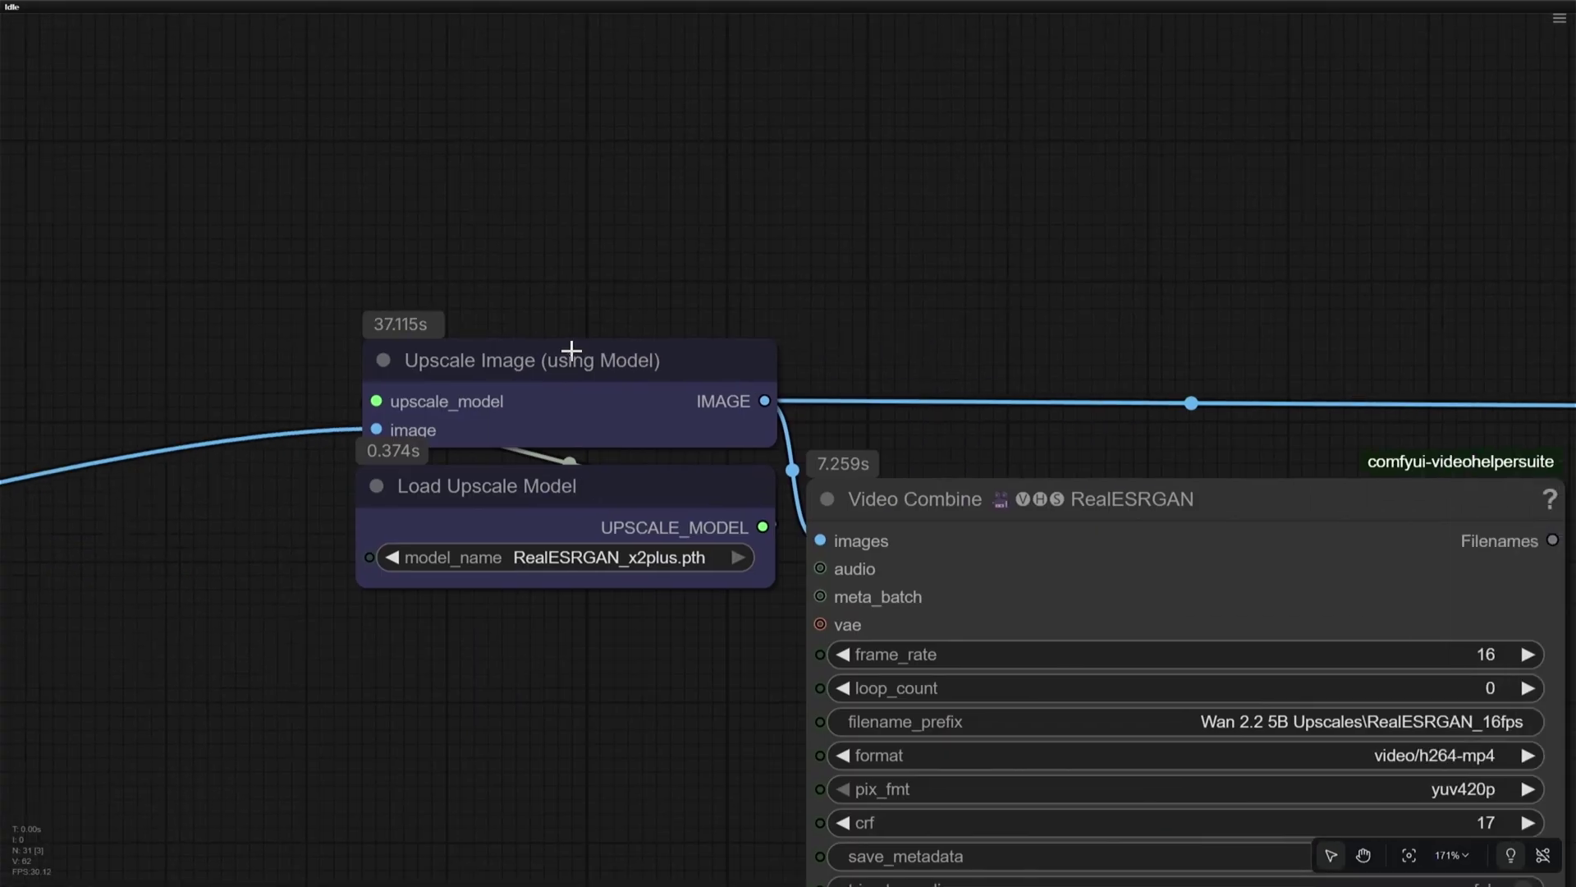
click(572, 361)
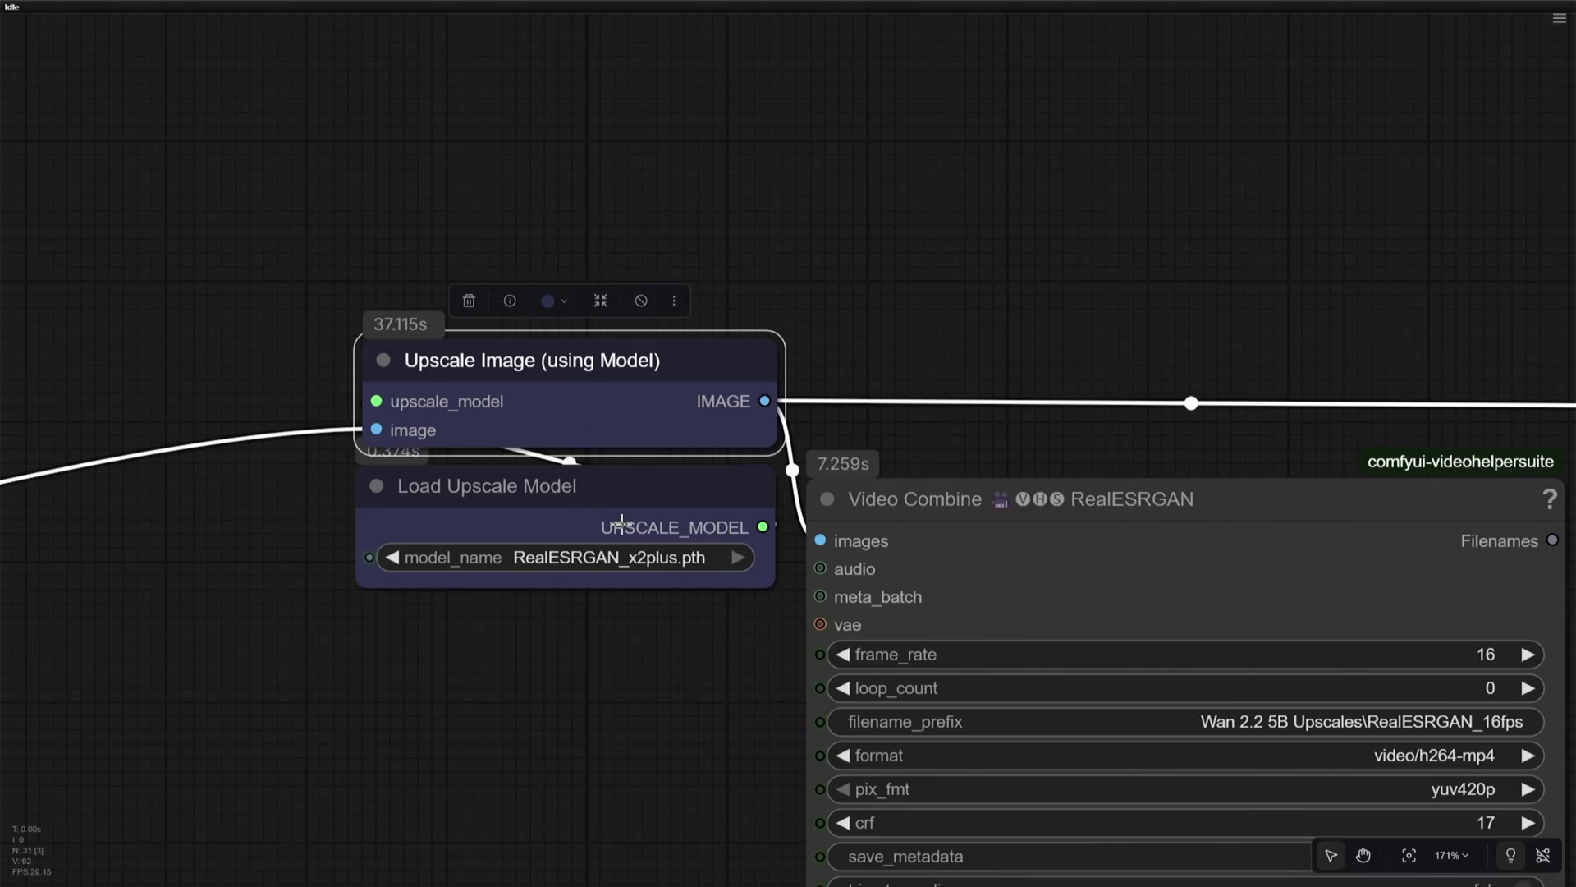
click(608, 482)
scroll(599, 632, down, 5)
drag(618, 669, 328, 429)
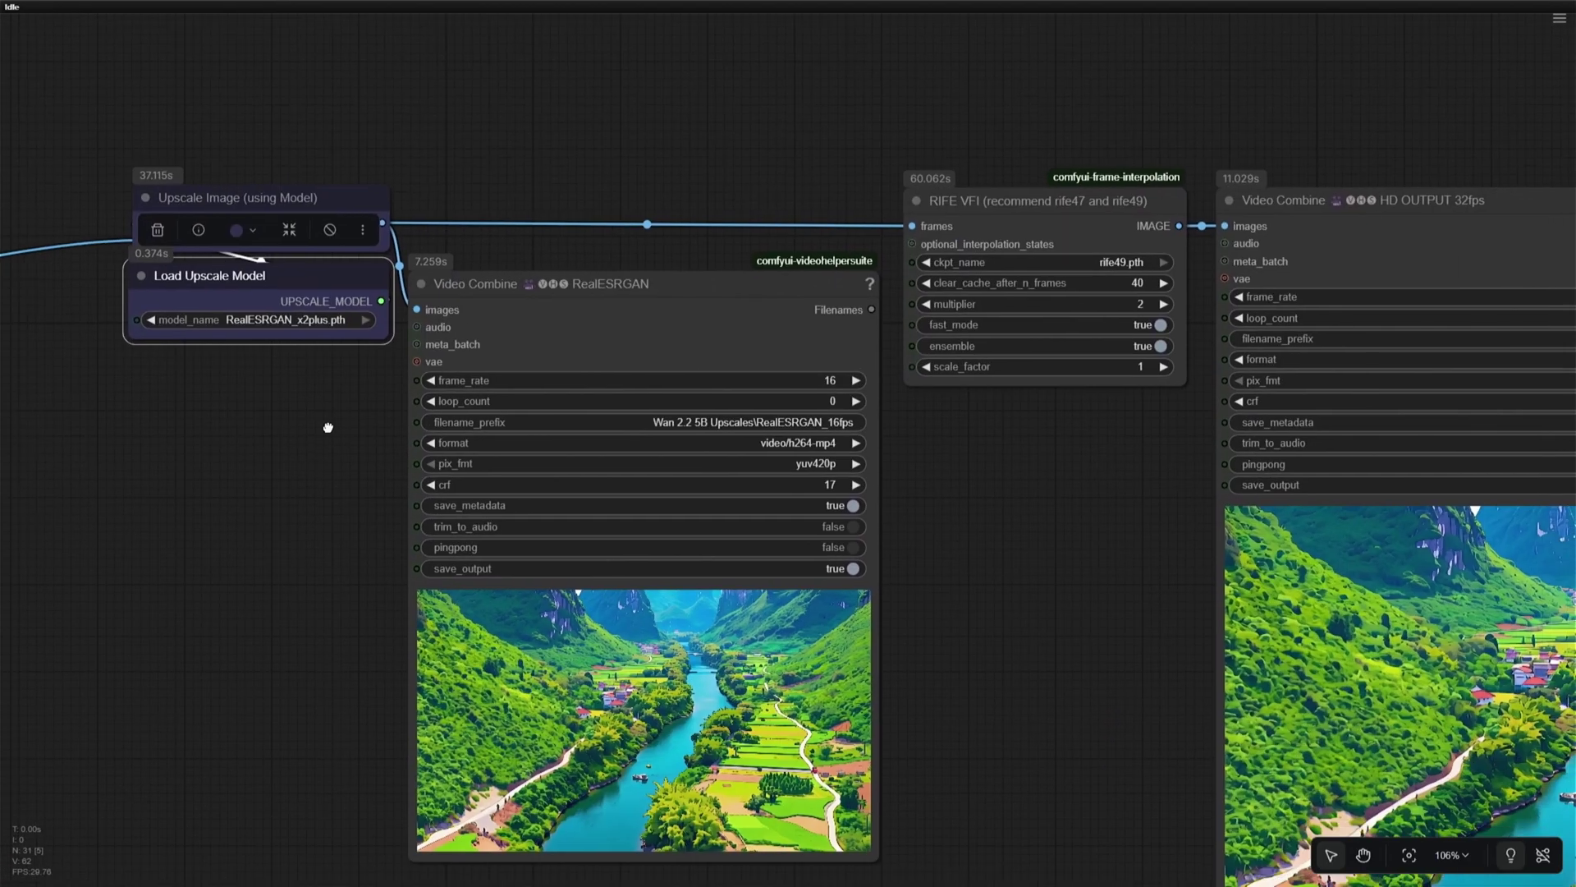
scroll(834, 436, up, 2)
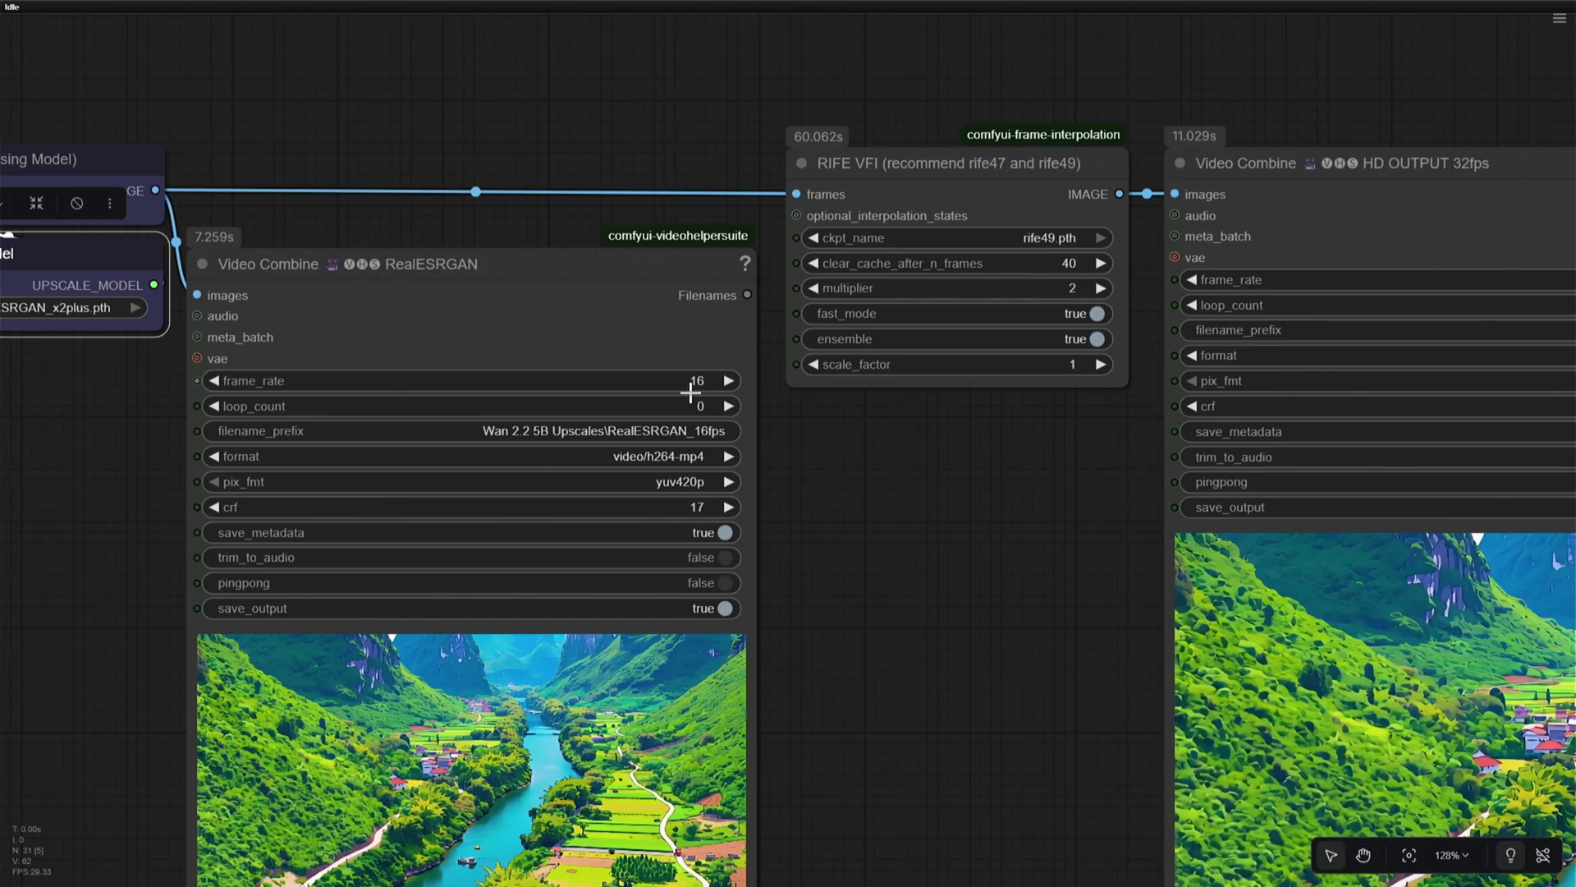
scroll(965, 509, down, 2)
drag(966, 509, 302, 556)
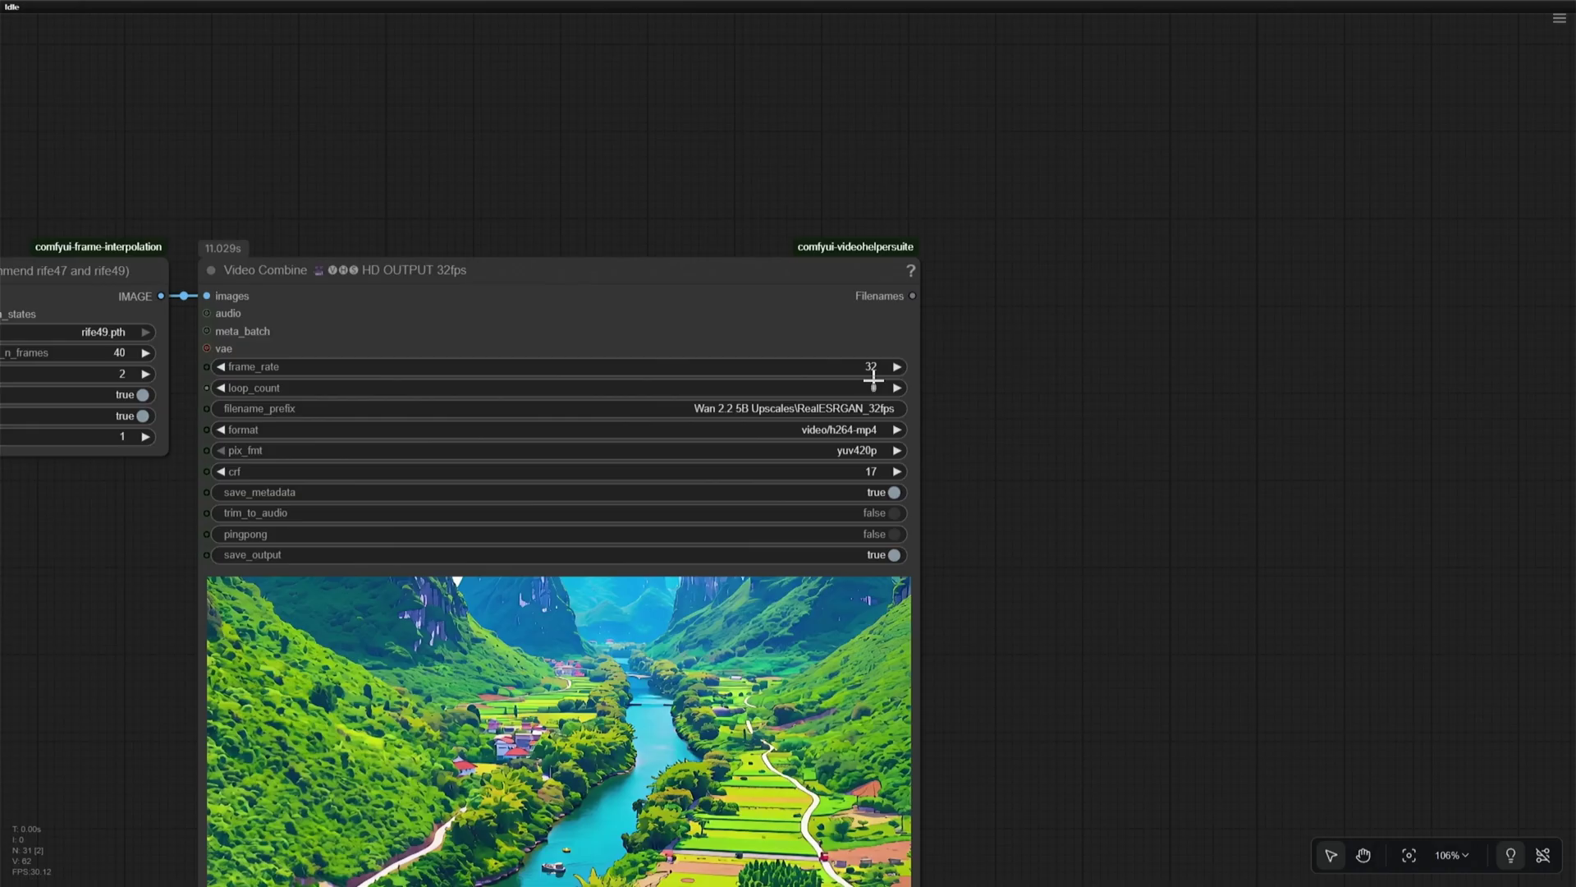
drag(1080, 770, 1144, 485)
Step: Pop the 32fps HD OUTPUT video into picture-in-picture and shrink its window
click(269, 681)
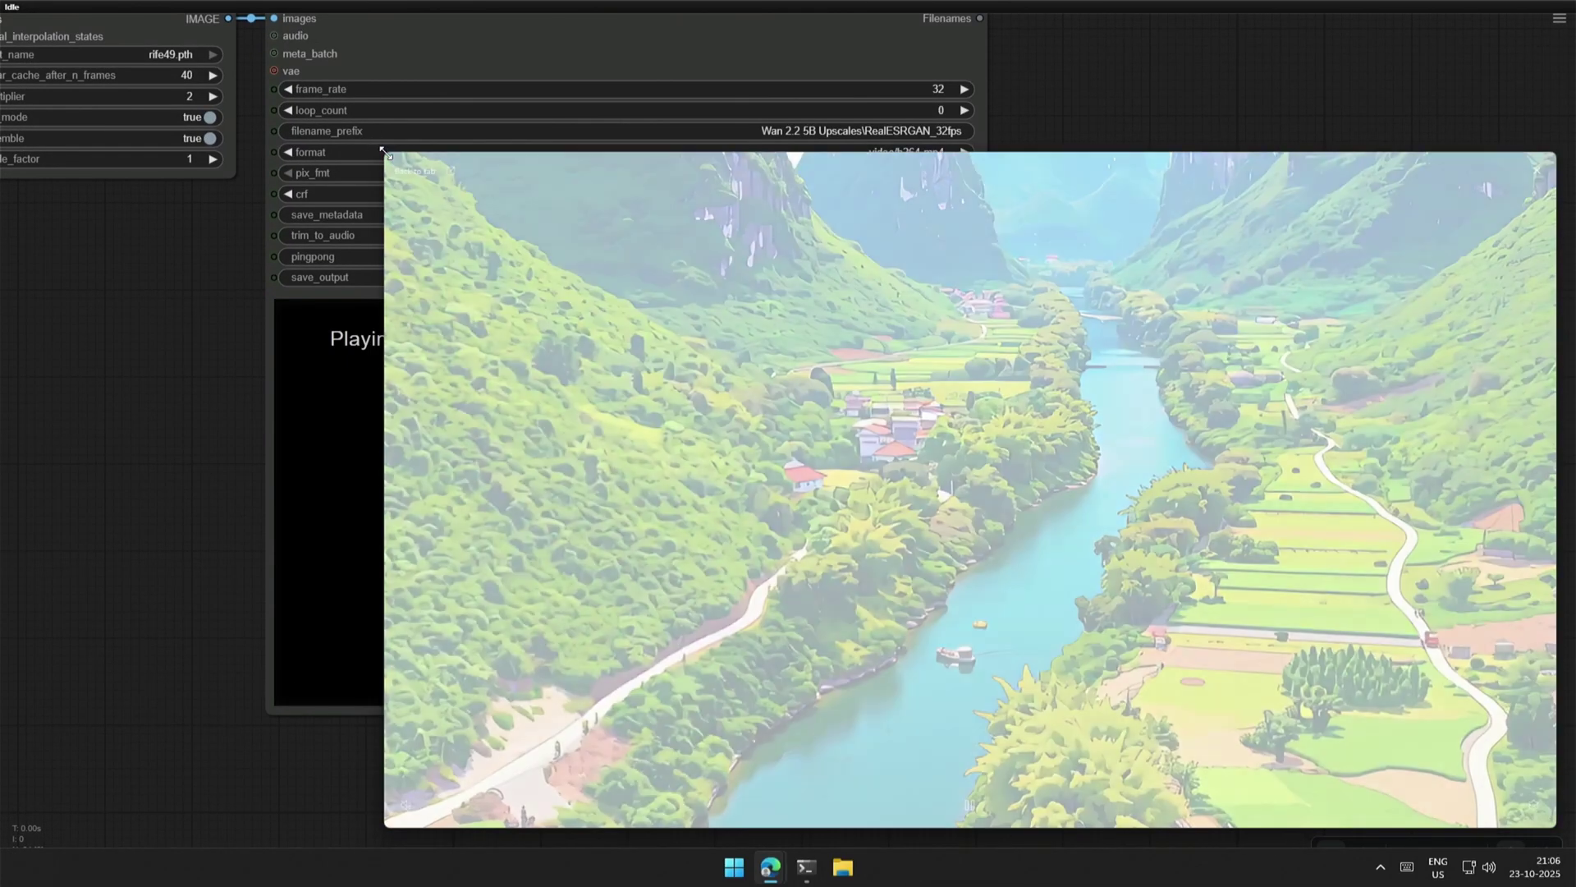
drag(382, 151, 668, 317)
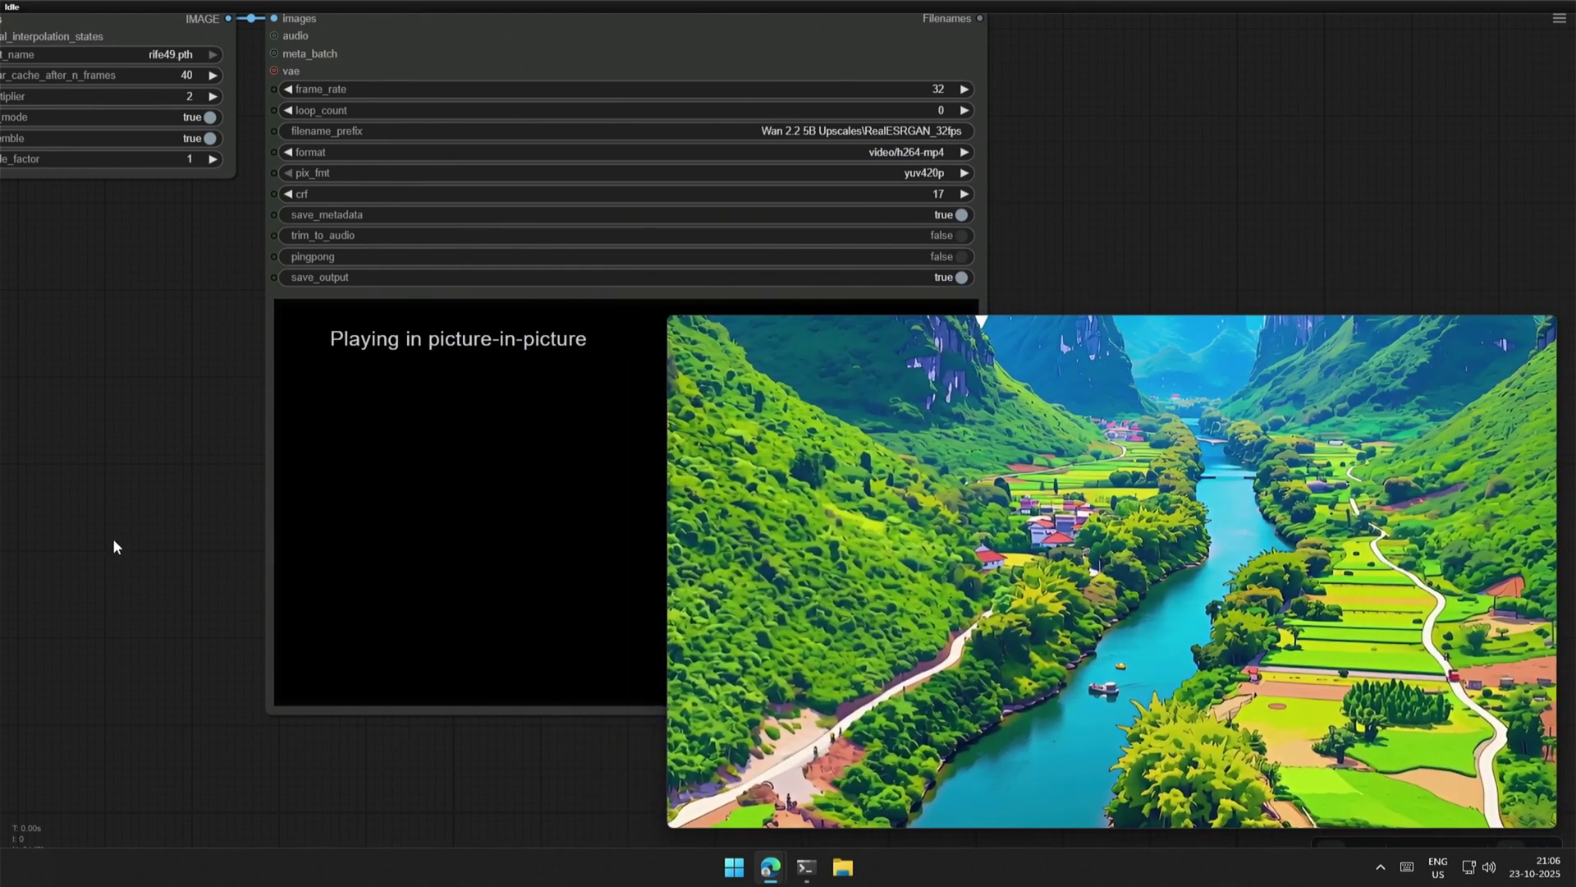